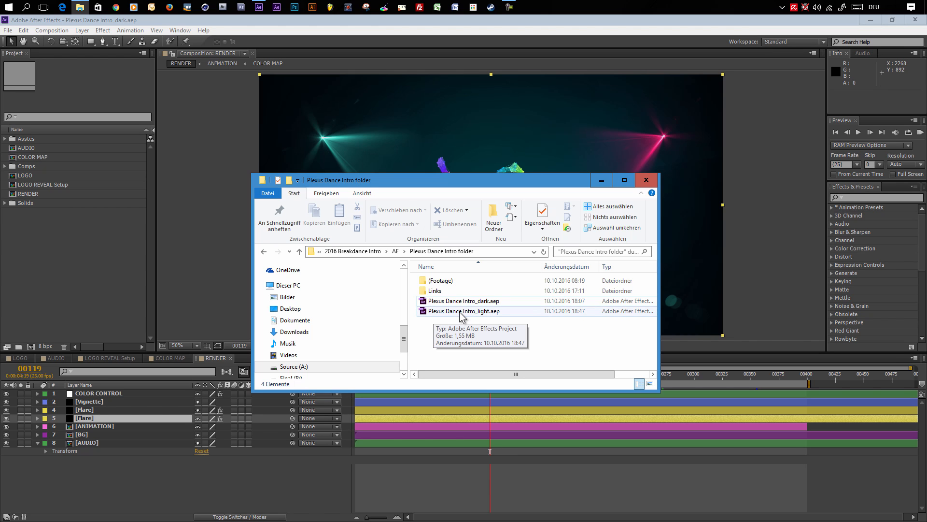
- Open the LOGO composition in the viewer
click(601, 180)
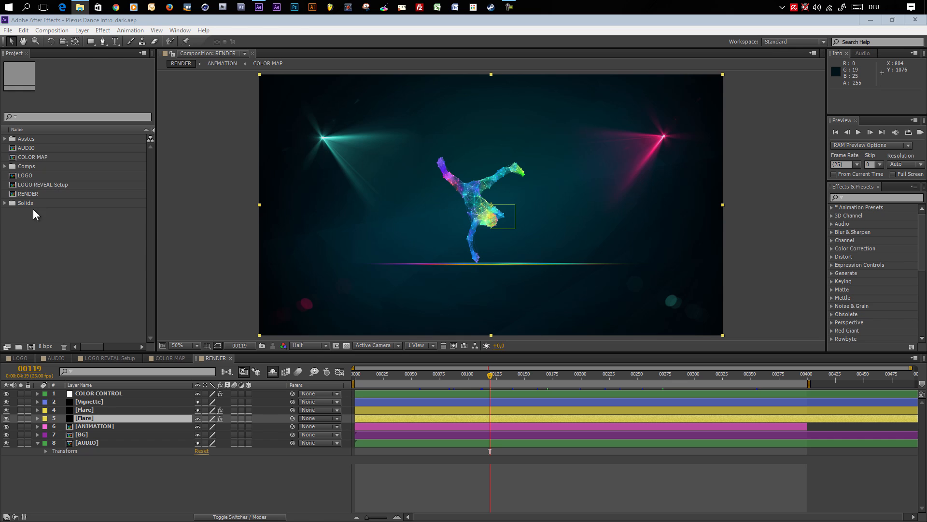
click(19, 358)
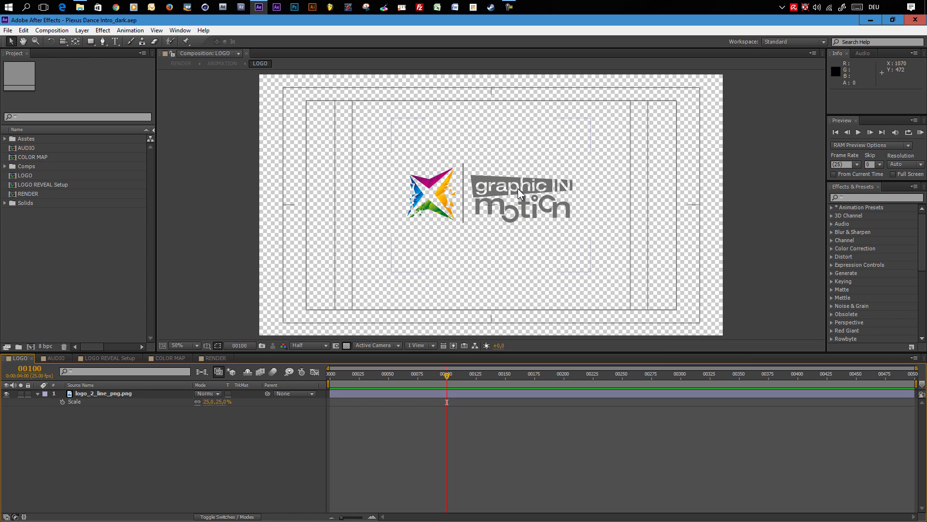
click(7, 30)
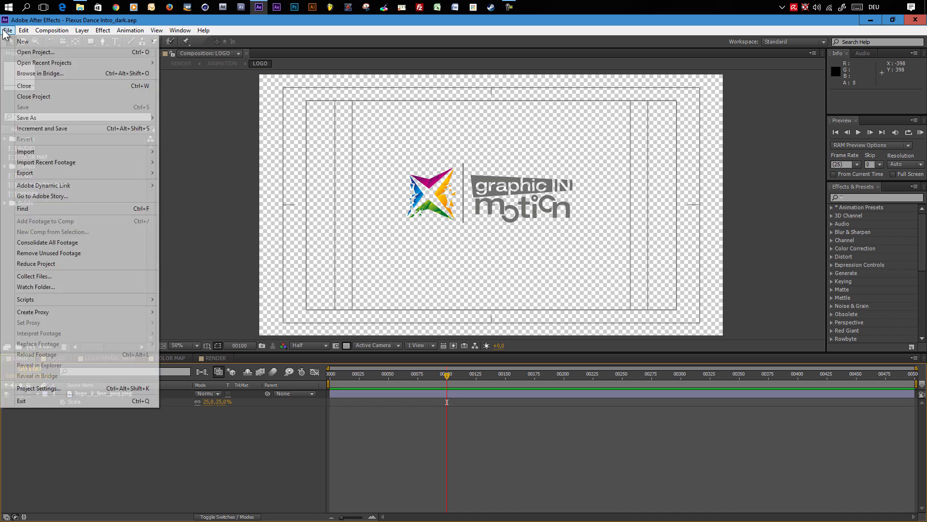
mouse_move(47, 151)
click(208, 153)
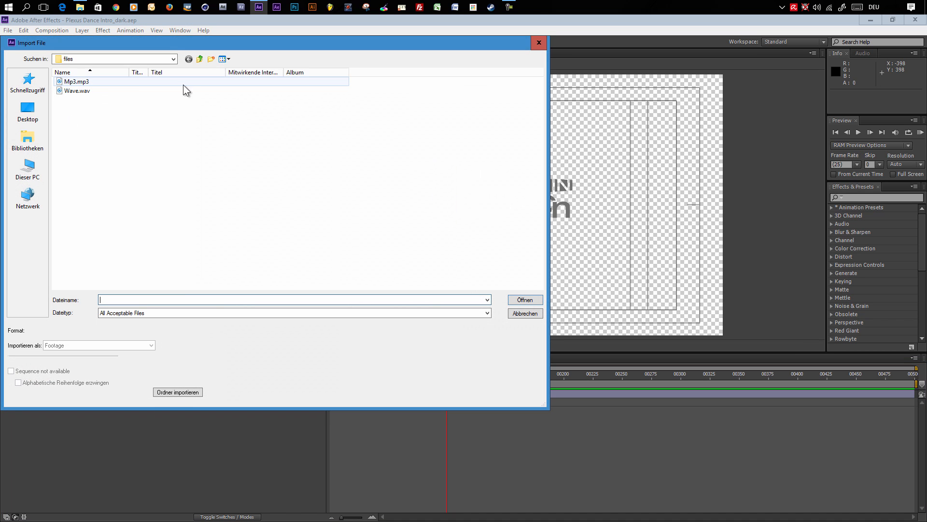
click(526, 319)
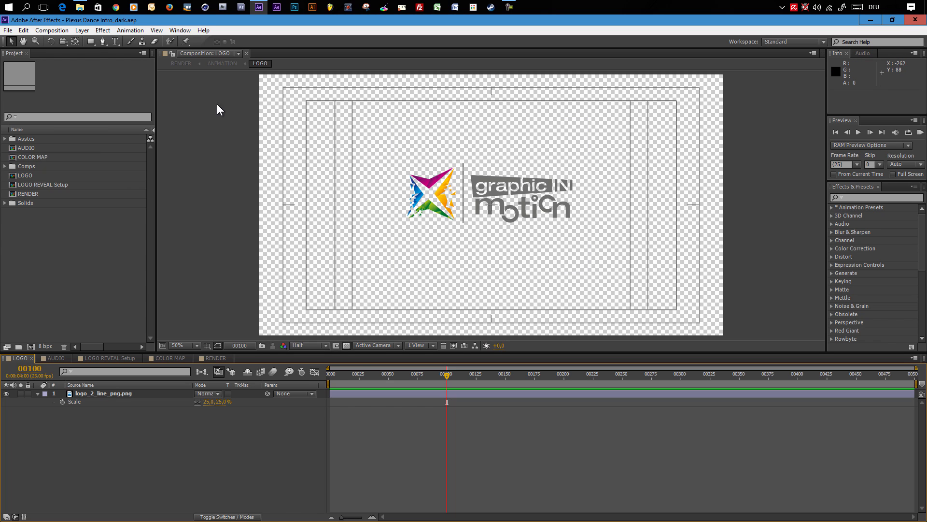
- Add a new text layer reading YOUR LOGO to the LOGO composition
click(85, 30)
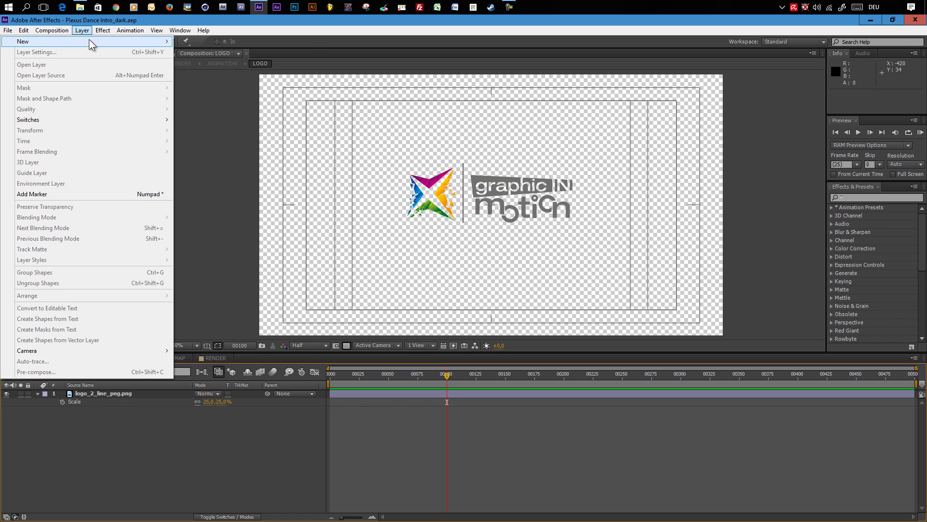
mouse_move(89, 41)
click(219, 44)
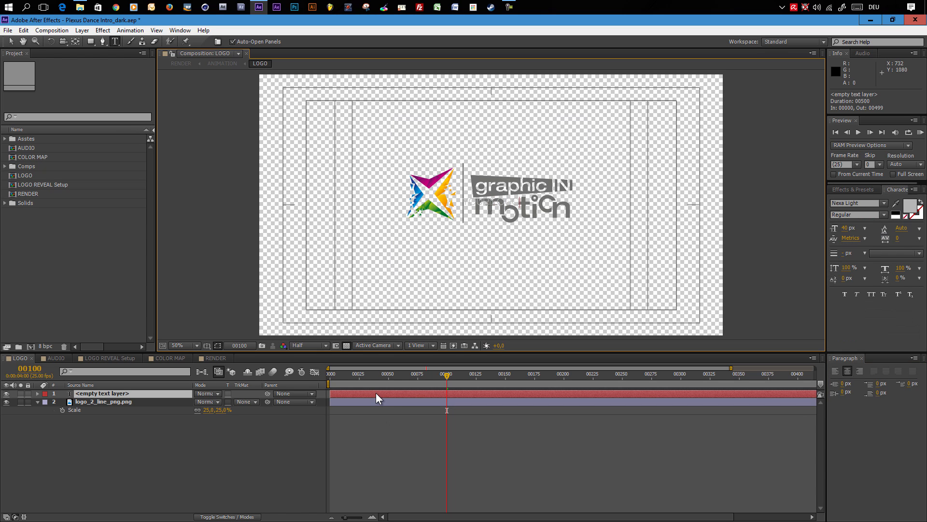
- Hide the logo_2_line_png.png layer and select the YOUR LOGO text layer
click(7, 401)
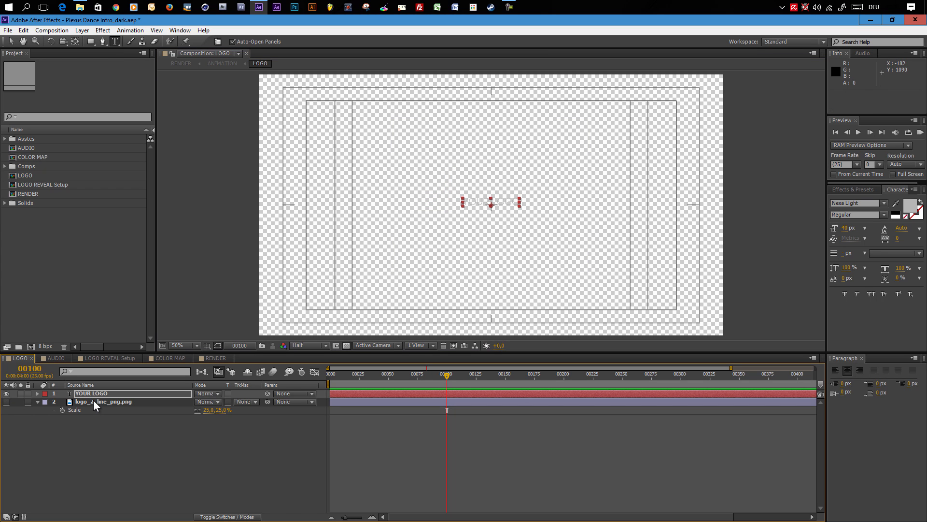
click(116, 401)
click(134, 394)
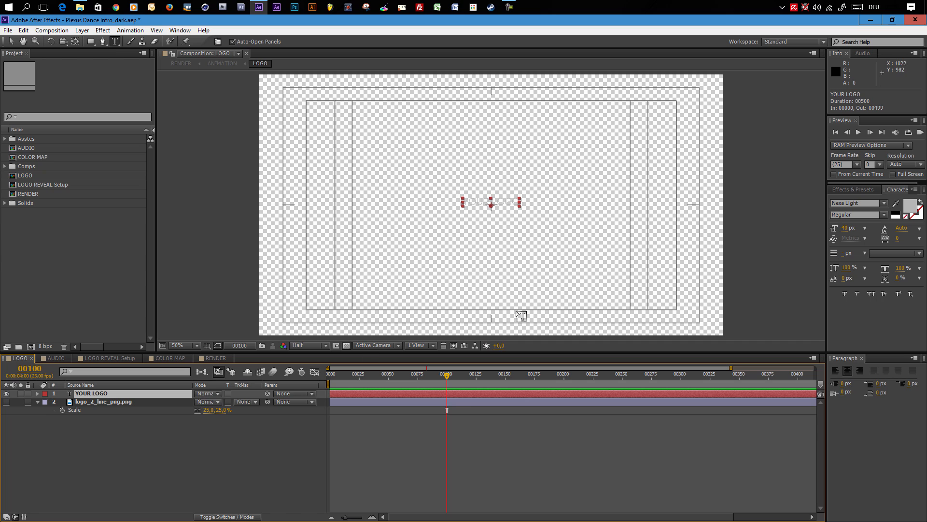
- Set the text font to Nexa Bold and its size to 136 px
click(867, 203)
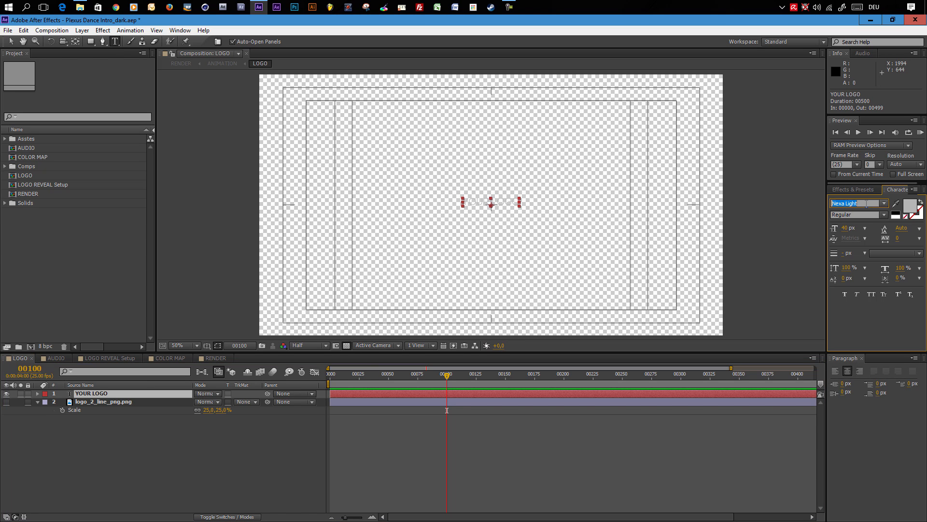
text(Nexa)
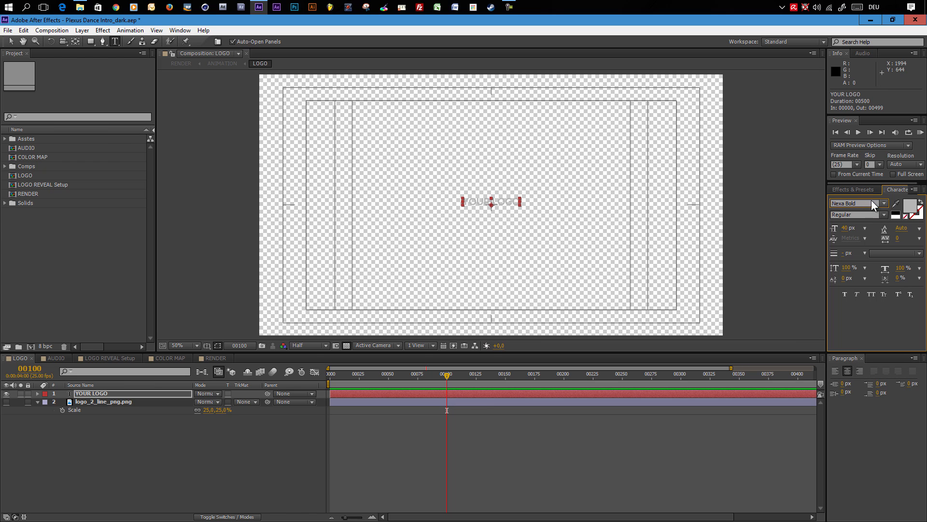
drag(844, 231, 889, 227)
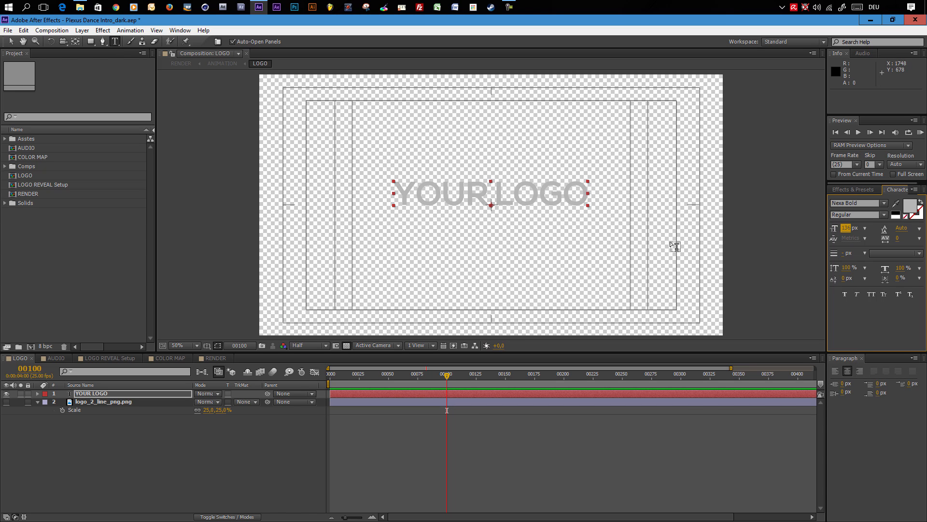
click(10, 41)
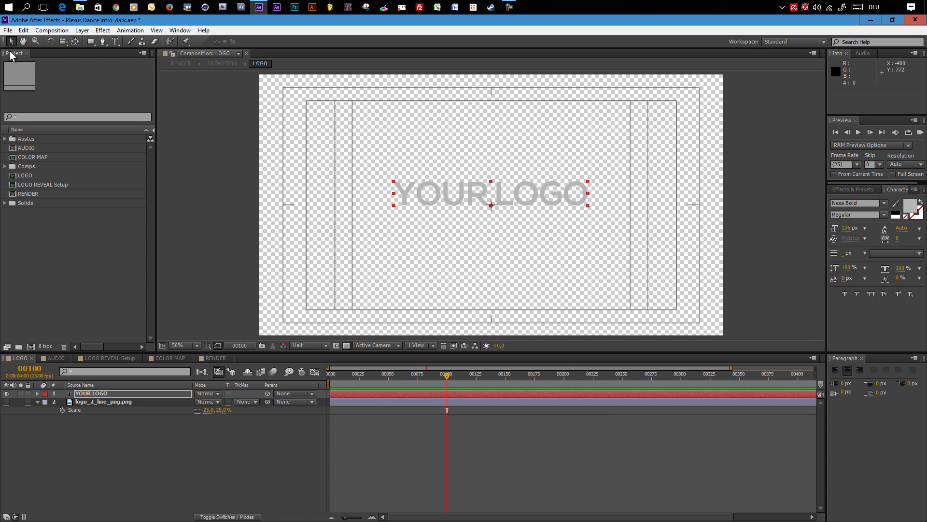
- Check the new text logo in the RENDER composition near frame 359
click(347, 346)
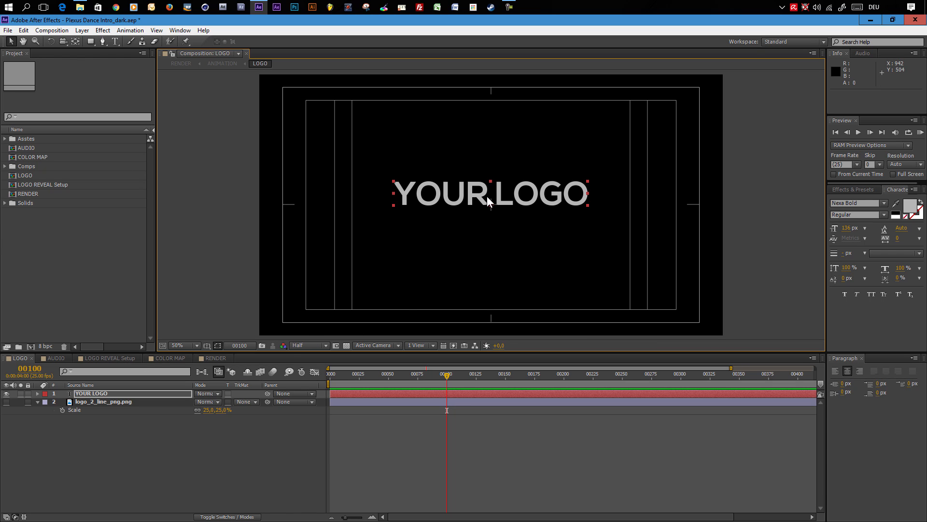
click(215, 358)
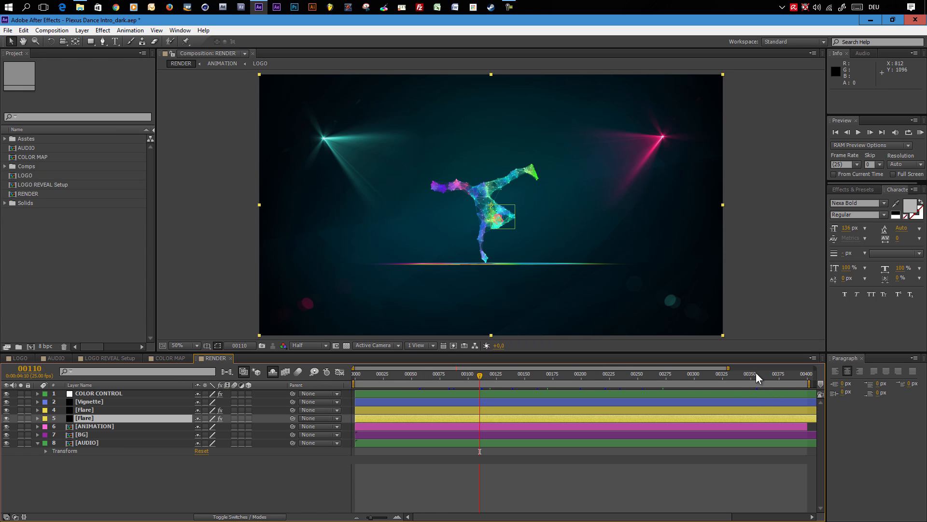
click(761, 376)
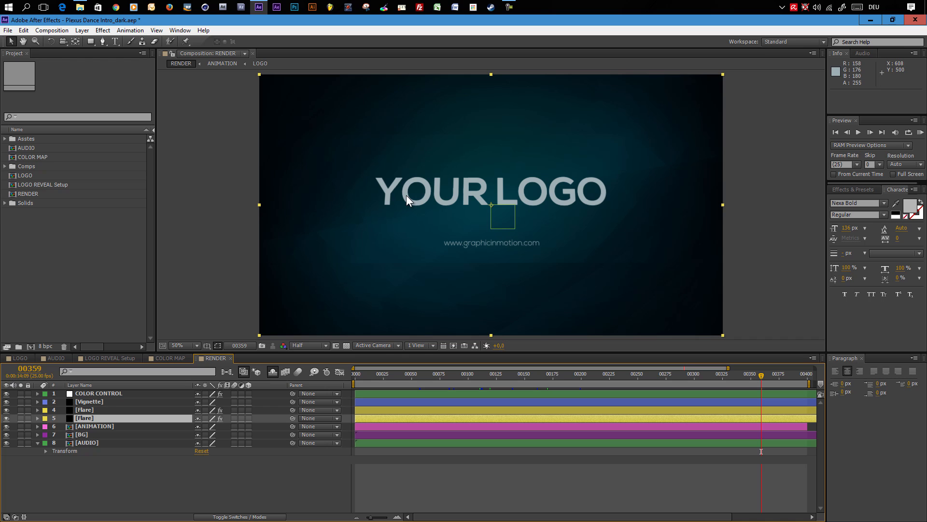
- Scale the YOUR LOGO text layer to 80% in the LOGO composition
click(22, 358)
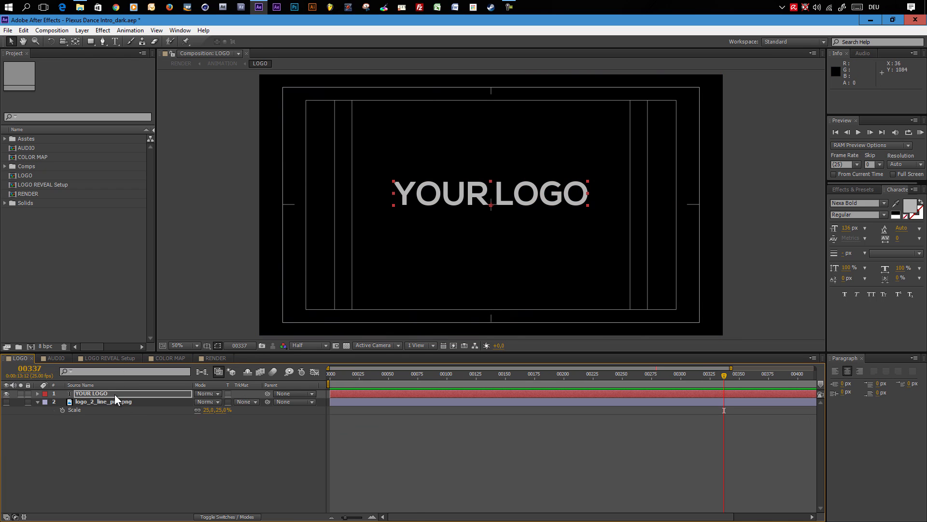
key(s)
click(210, 401)
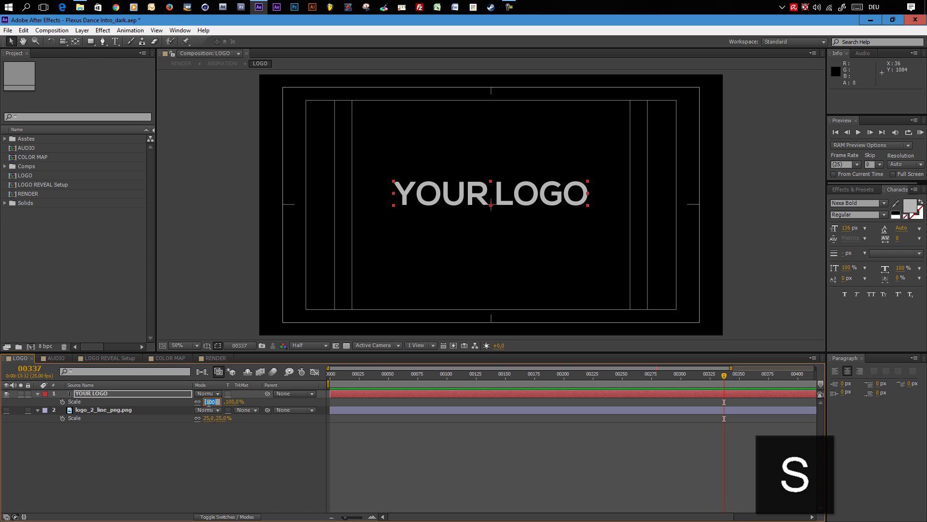
text(80)
key(Return)
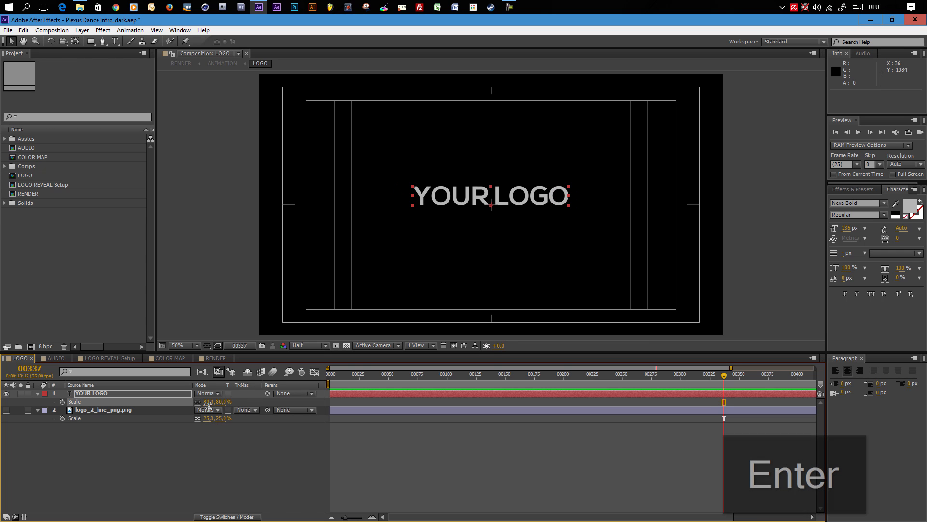
click(215, 358)
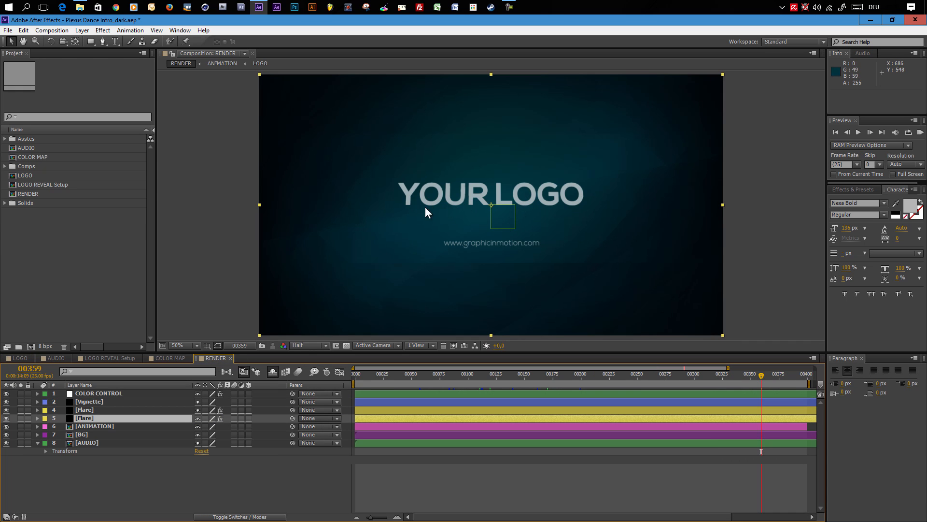
- Nudge the YOUR LOGO text layer down 20 pixels to position 960, 560
click(16, 358)
click(115, 393)
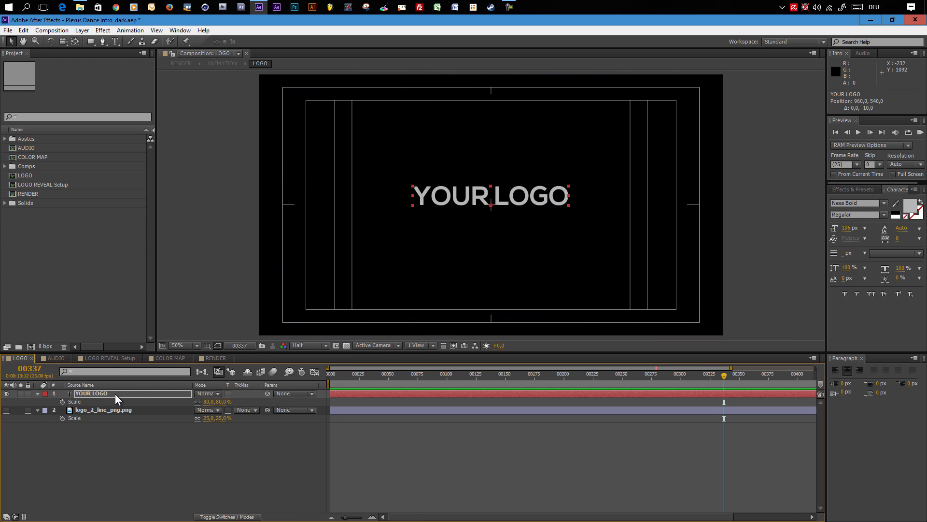
key(shift+Down)
key(shift+Down)
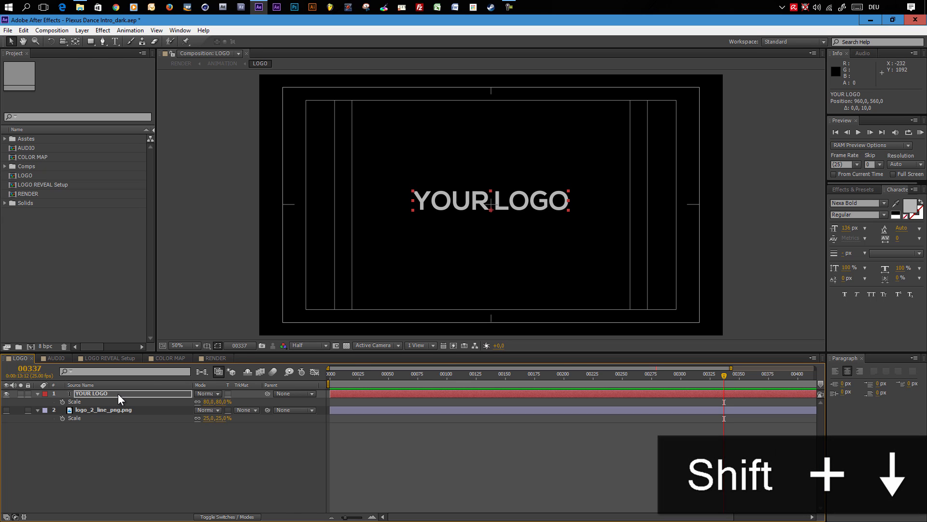
- Preview the opening frames of the RENDER composition
click(212, 358)
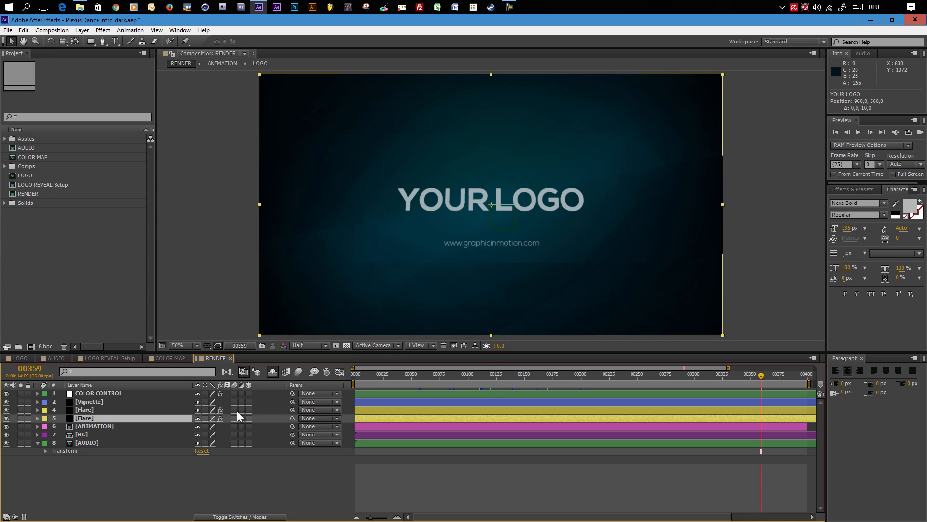
click(51, 360)
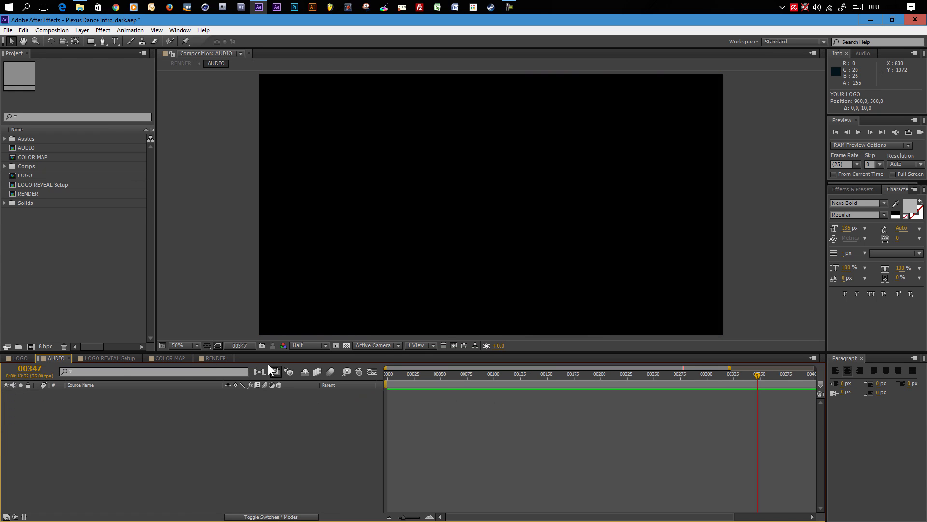
click(214, 358)
click(430, 377)
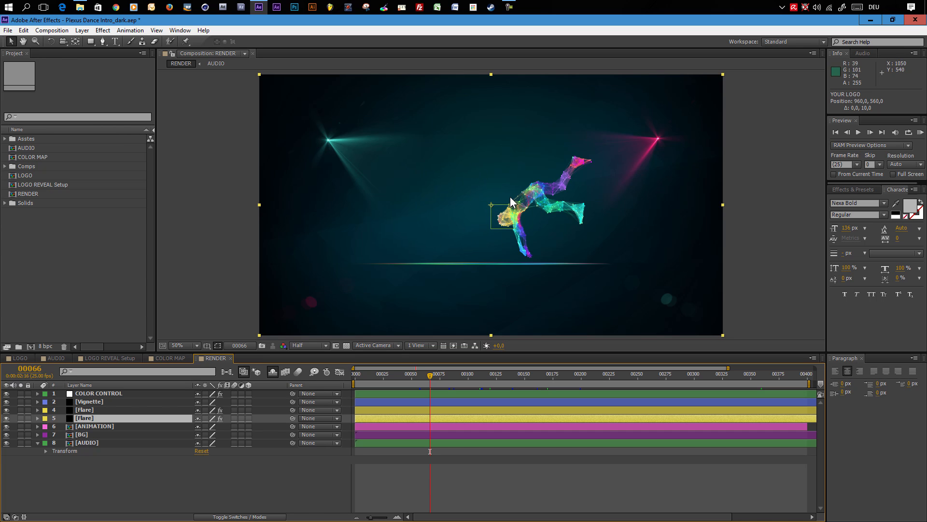
drag(452, 374, 398, 374)
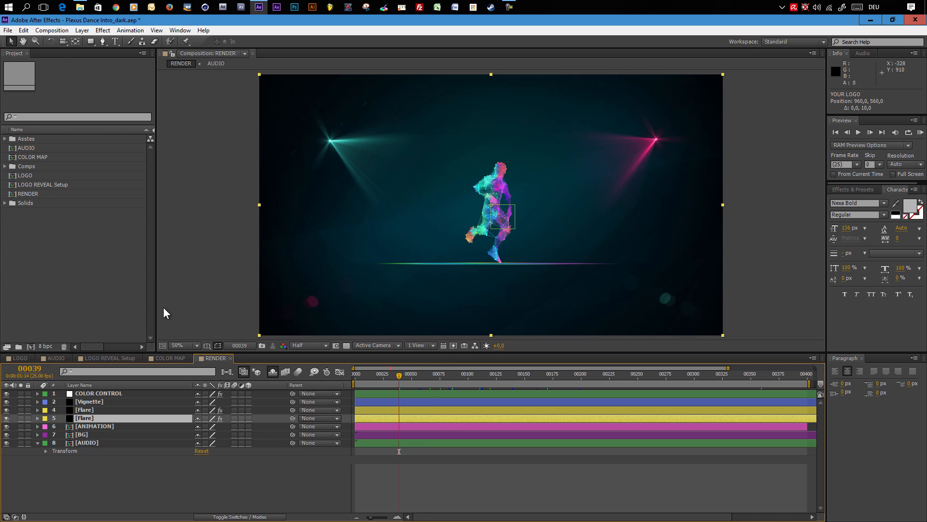
- Open the AUDIO composition and import the Wave.wav file into the project
click(58, 357)
click(8, 29)
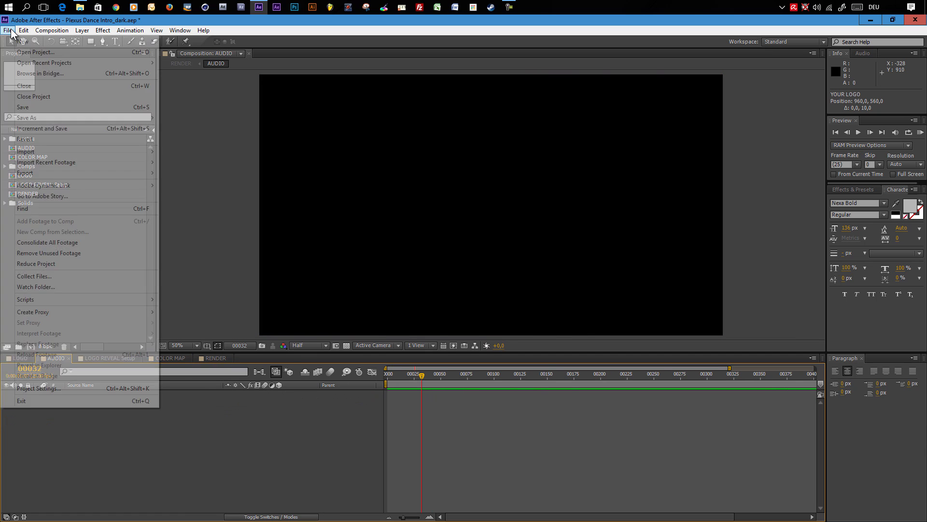
mouse_move(45, 152)
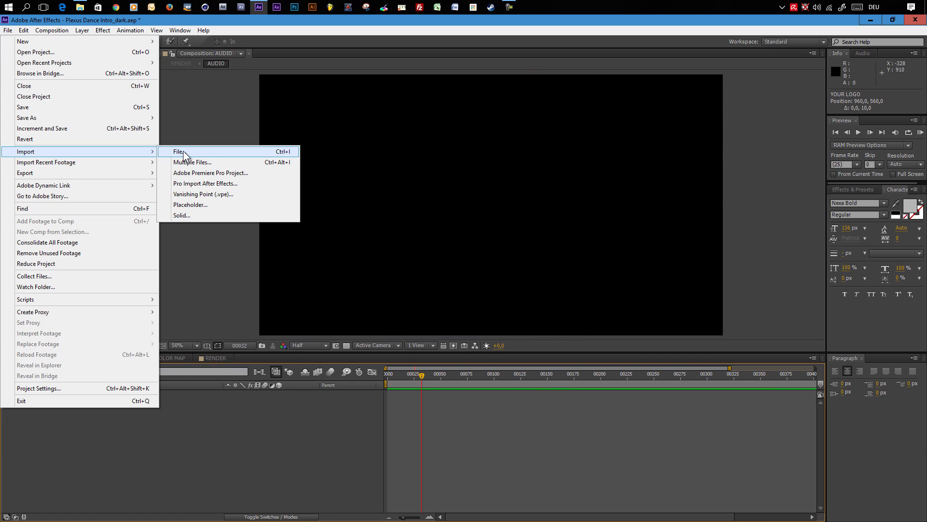
click(183, 151)
click(74, 92)
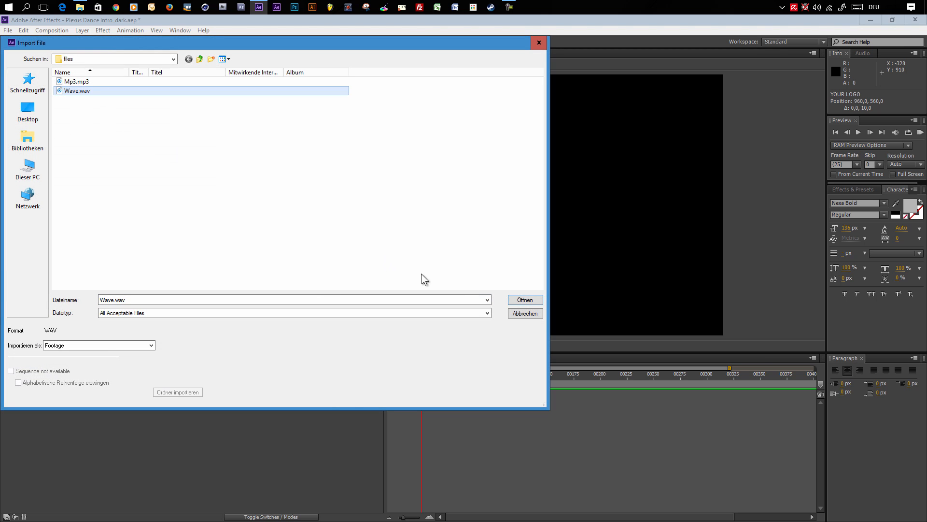
click(533, 302)
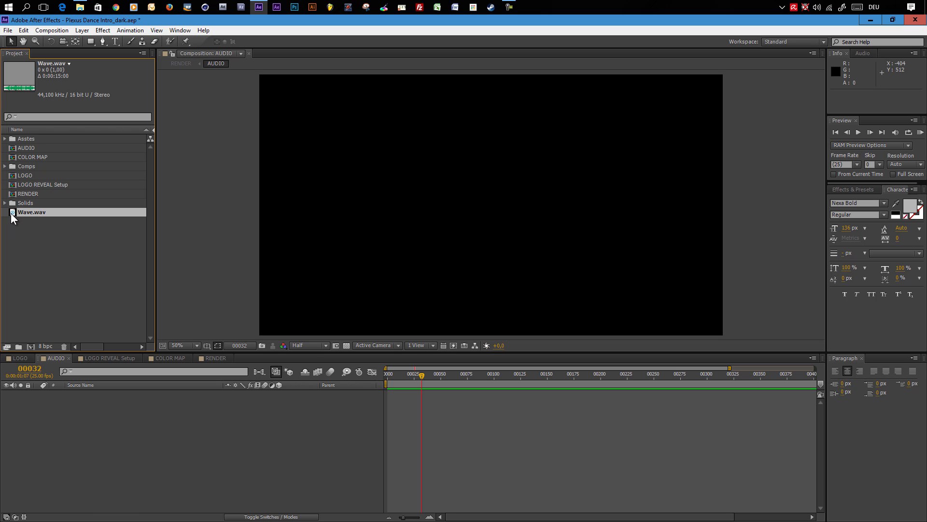
- Open the template's Links folder in the file explorer
click(80, 6)
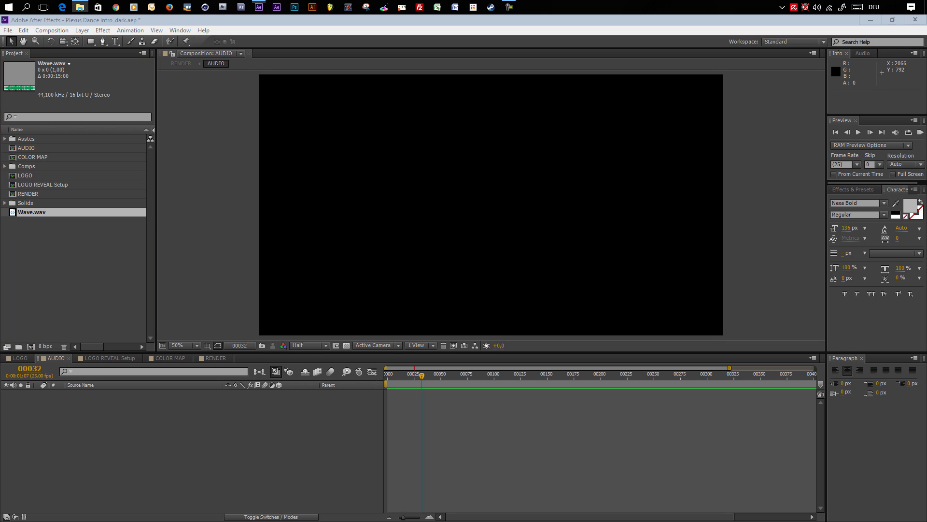
double_click(461, 315)
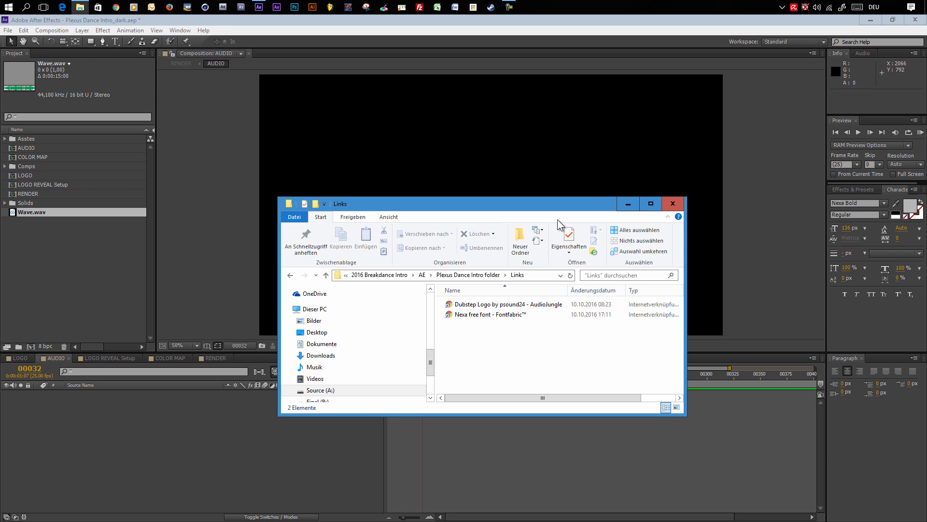
drag(543, 205, 926, 241)
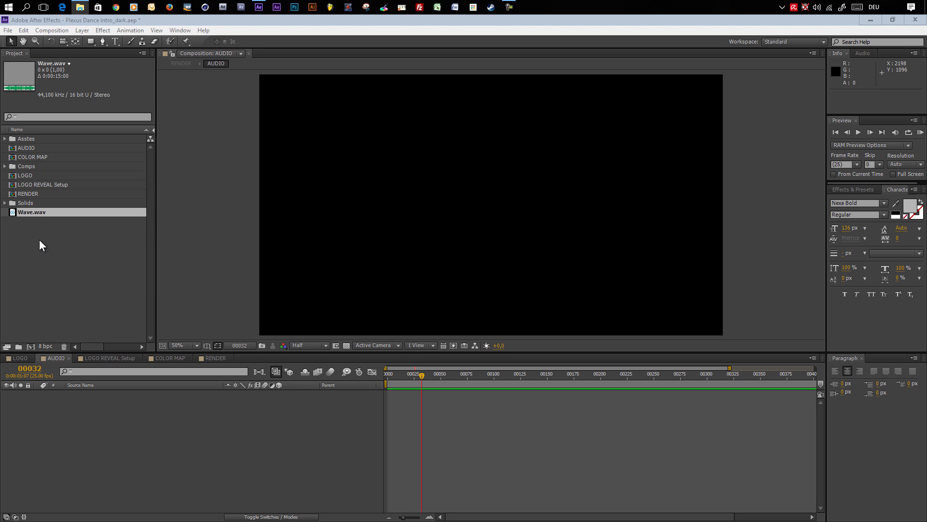
- Add Wave.wav to the AUDIO composition timeline starting at frame 0
drag(30, 212, 54, 411)
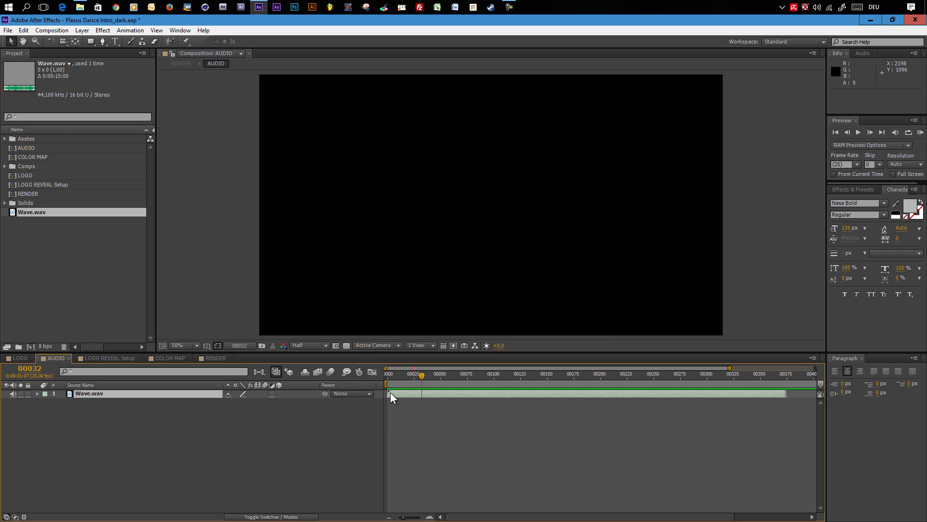
drag(390, 373, 384, 373)
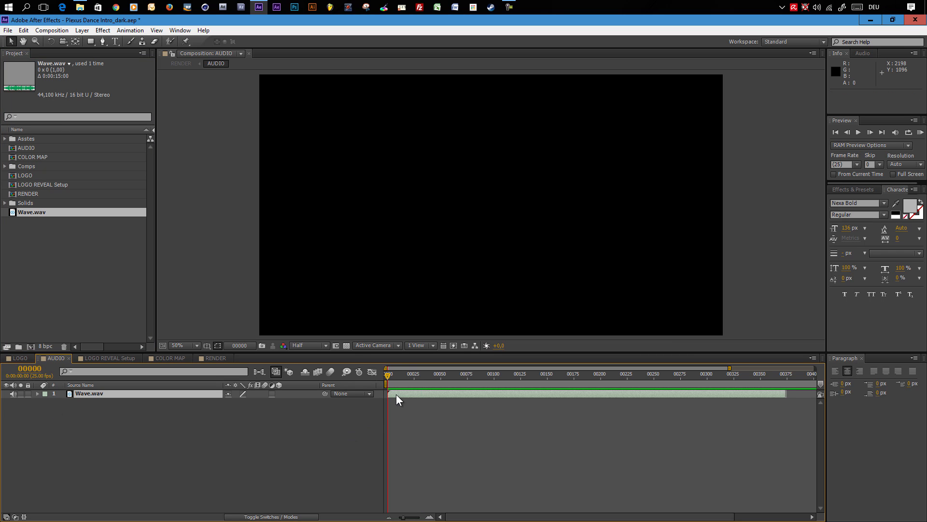
click(211, 358)
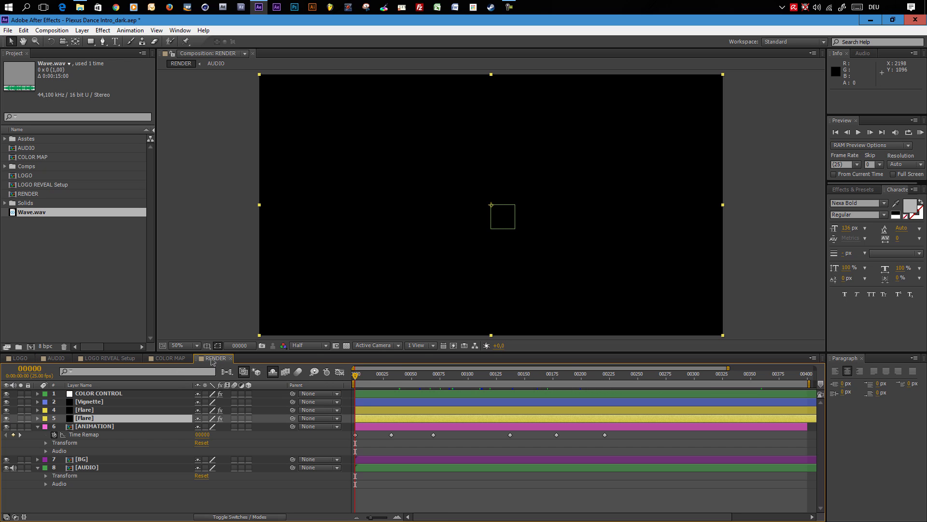
- Scrub through the rest of the RENDER timeline to preview the dance animation and the logo reveal
click(412, 375)
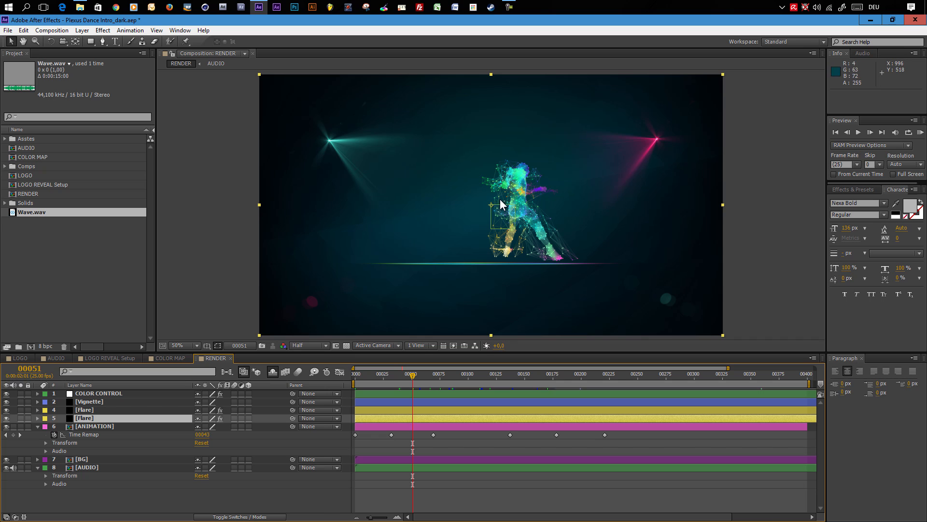
click(427, 374)
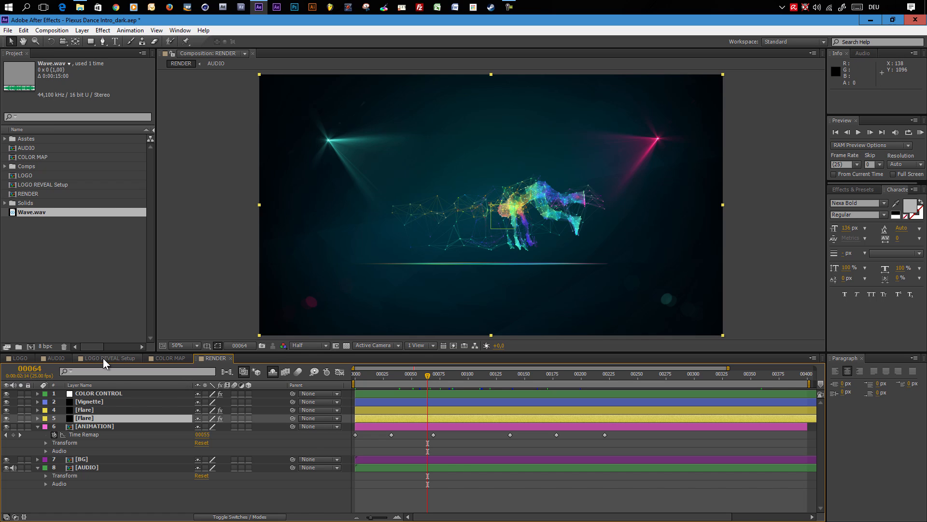
click(566, 378)
click(597, 378)
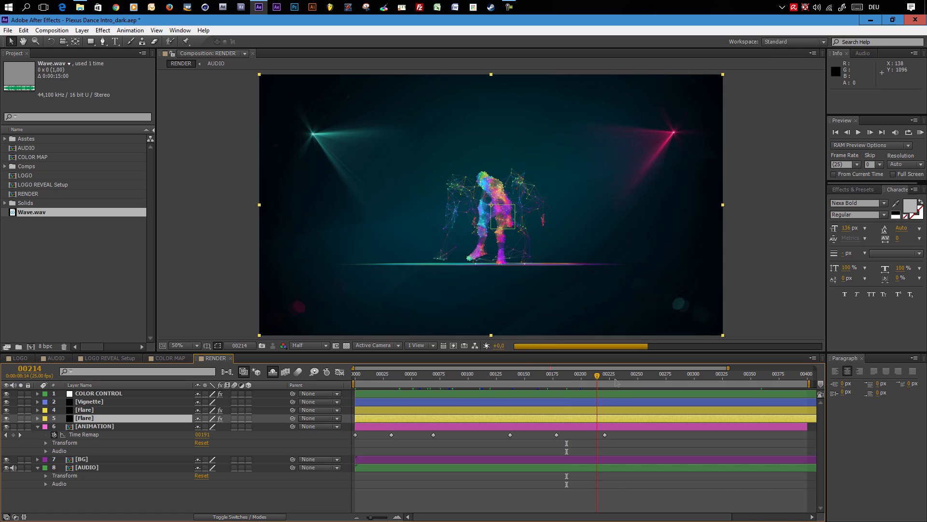
click(627, 379)
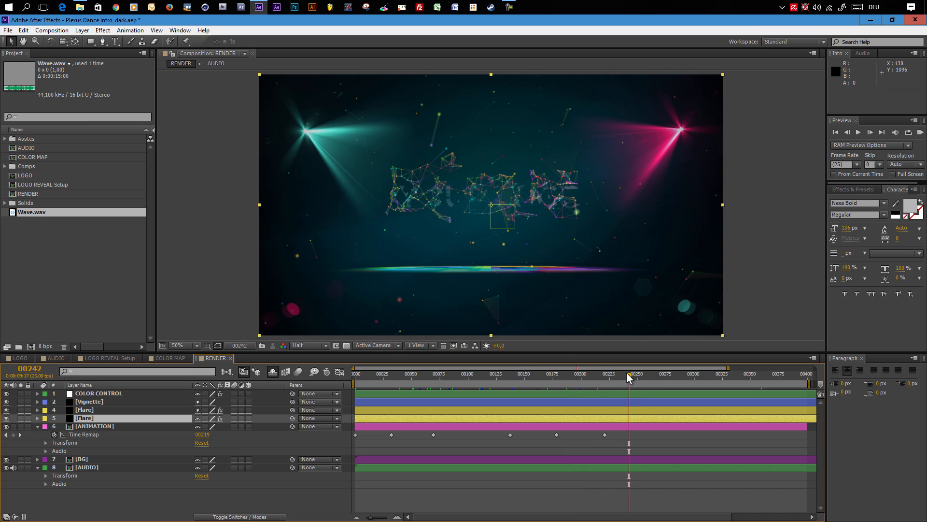
click(649, 377)
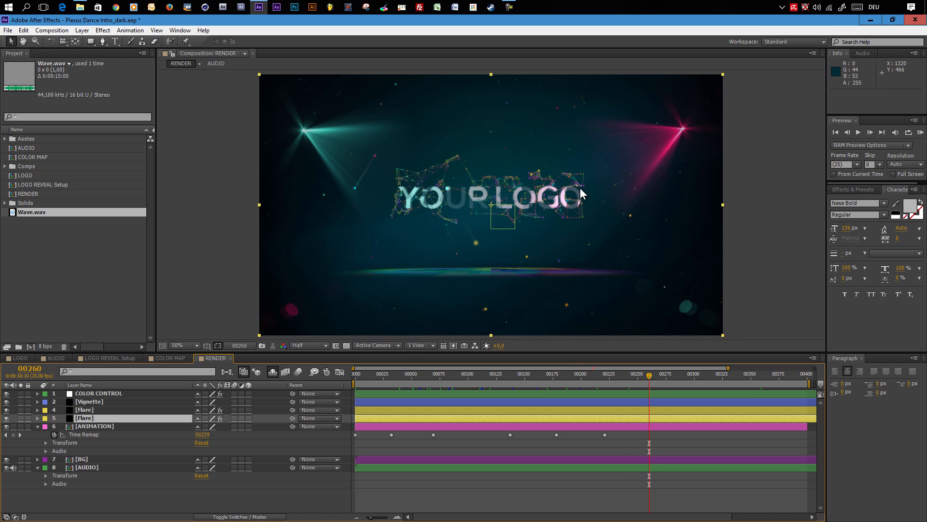
- Open the LOGO REVEAL Setup composition and show the masks of both matte layers and the Plexus Logo layer
click(112, 359)
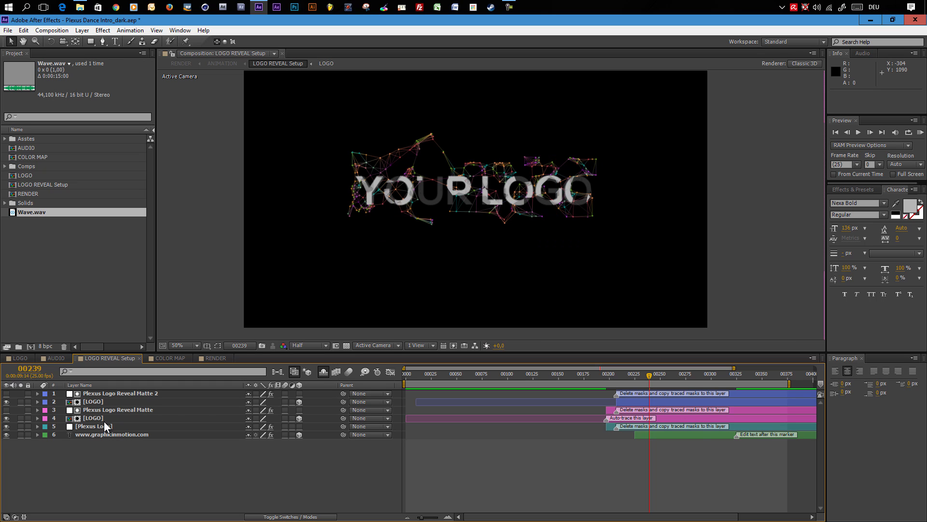
click(112, 393)
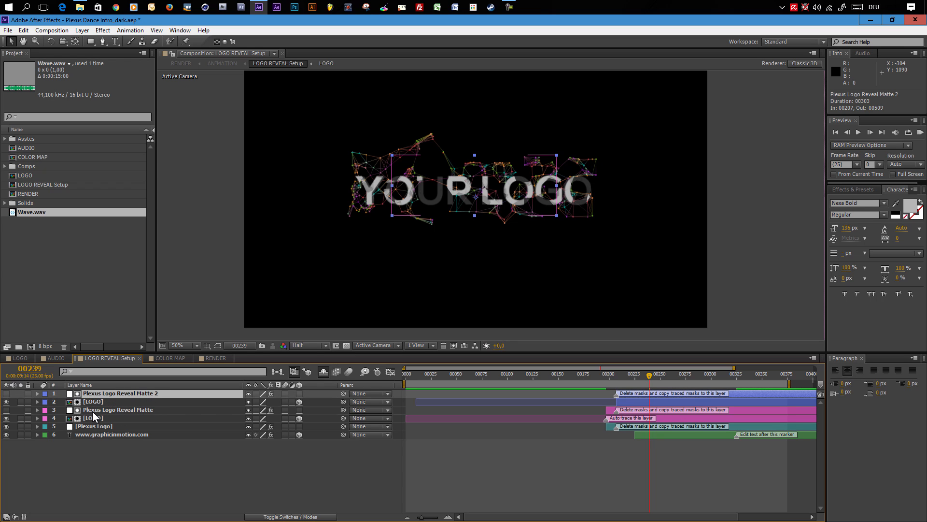
ctrl+click(115, 410)
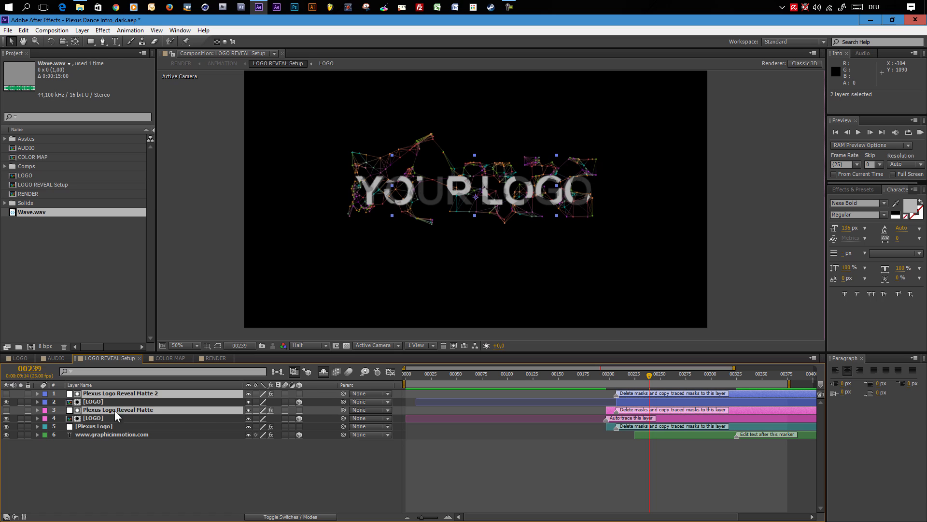
ctrl+click(92, 426)
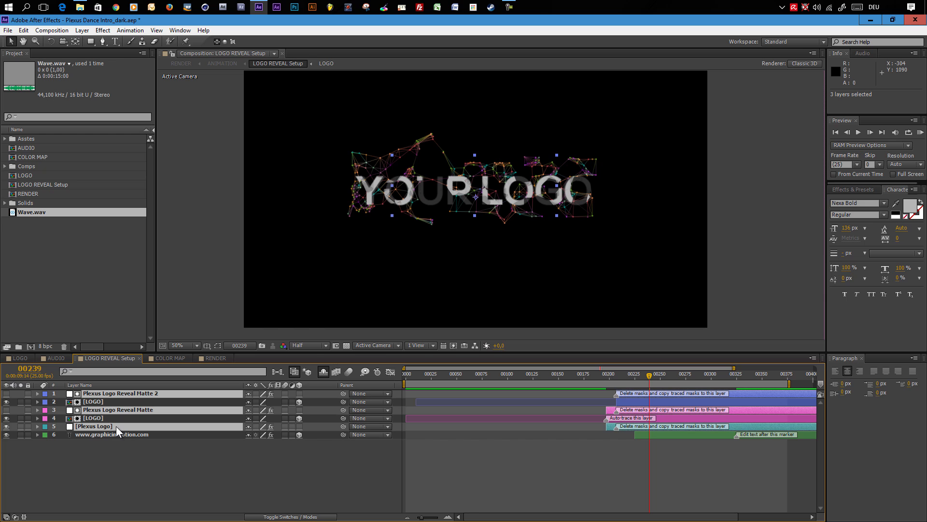
key(m)
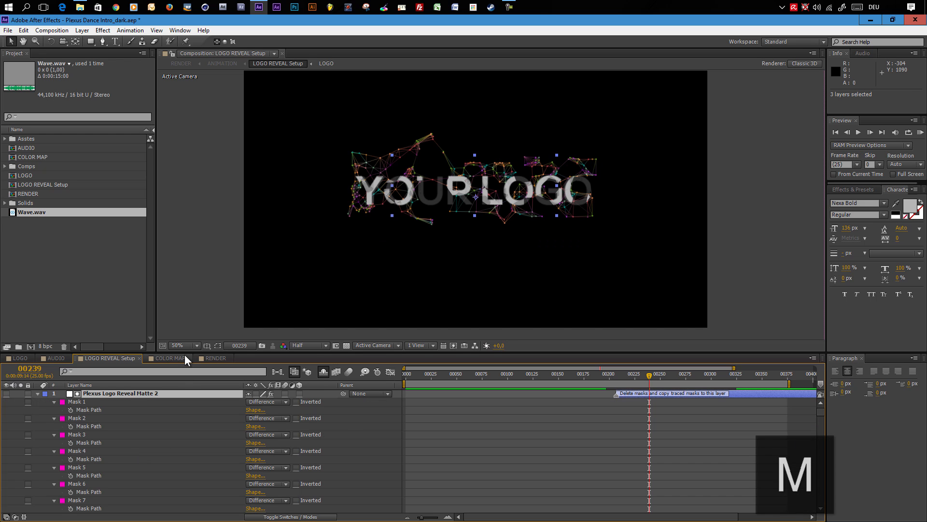
drag(184, 352, 192, 183)
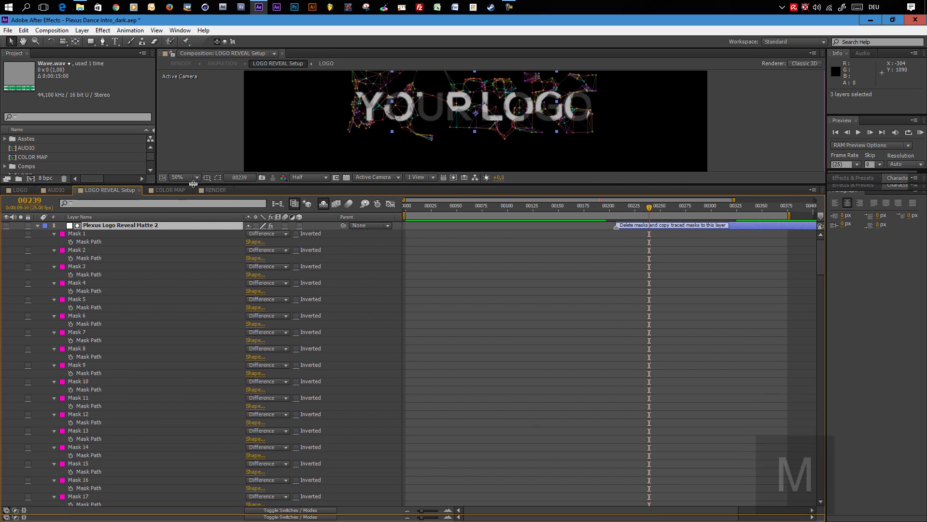
- Delete all masks, Mask 1 through Mask 41, from the Plexus Logo Reveal Matte 2 layer
click(79, 233)
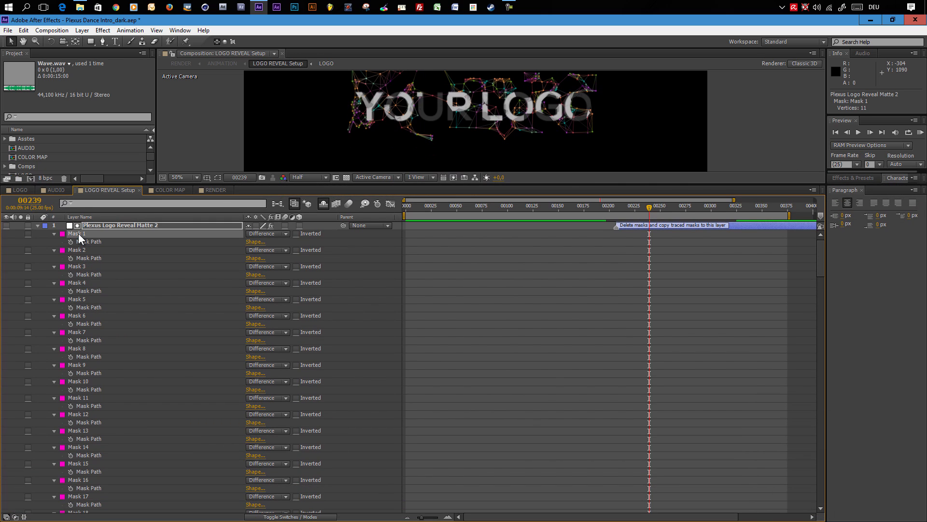
scroll(111, 387, down, 20)
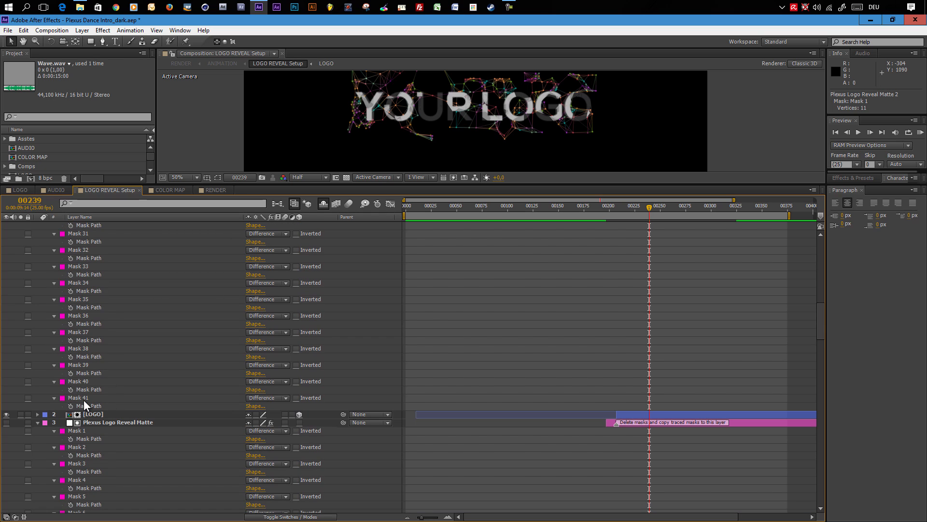
shift+click(84, 397)
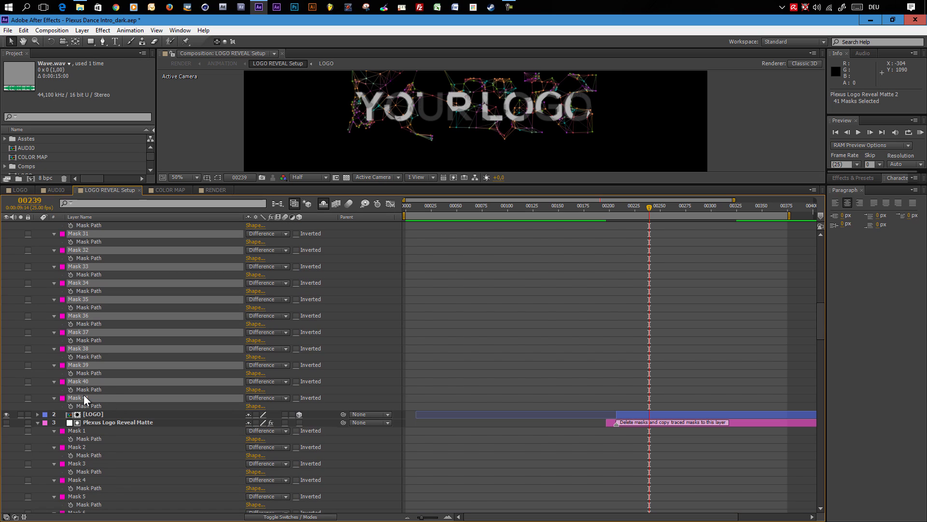
key(Delete)
- Delete all masks, Mask 1 through Mask 41, from the Plexus Logo Reveal Matte layer
scroll(83, 395, up, 15)
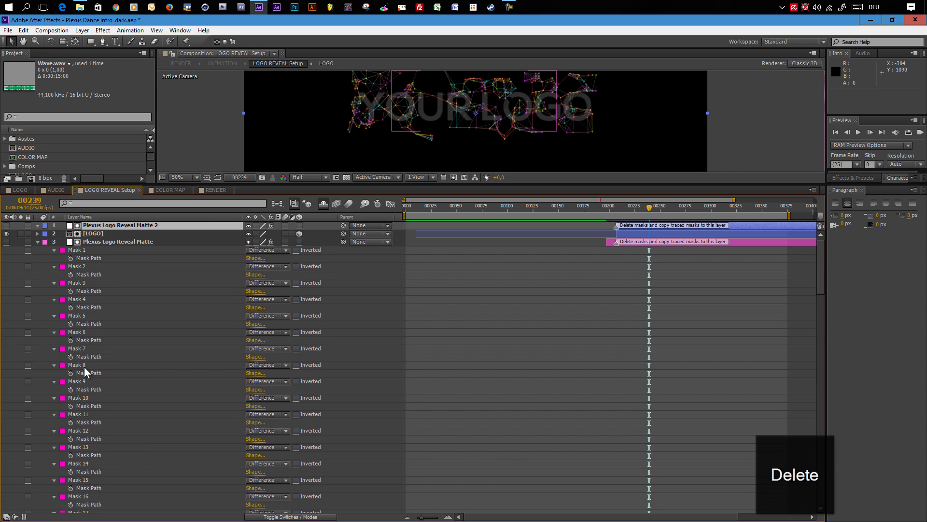
click(83, 251)
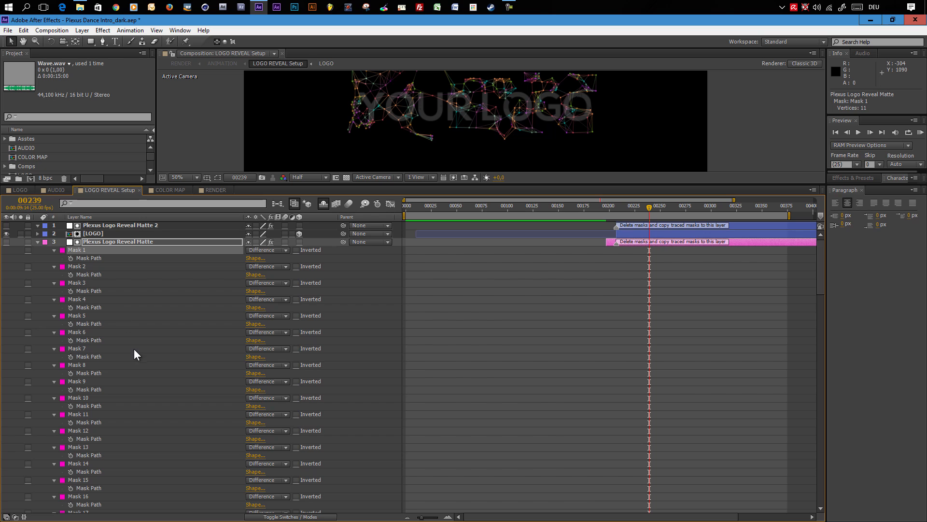
scroll(129, 372, down, 20)
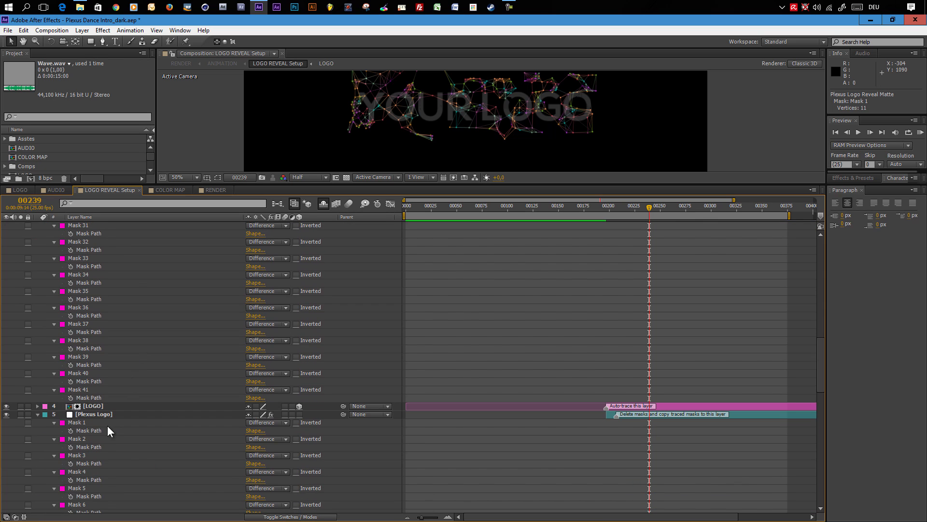
shift+click(80, 389)
key(Delete)
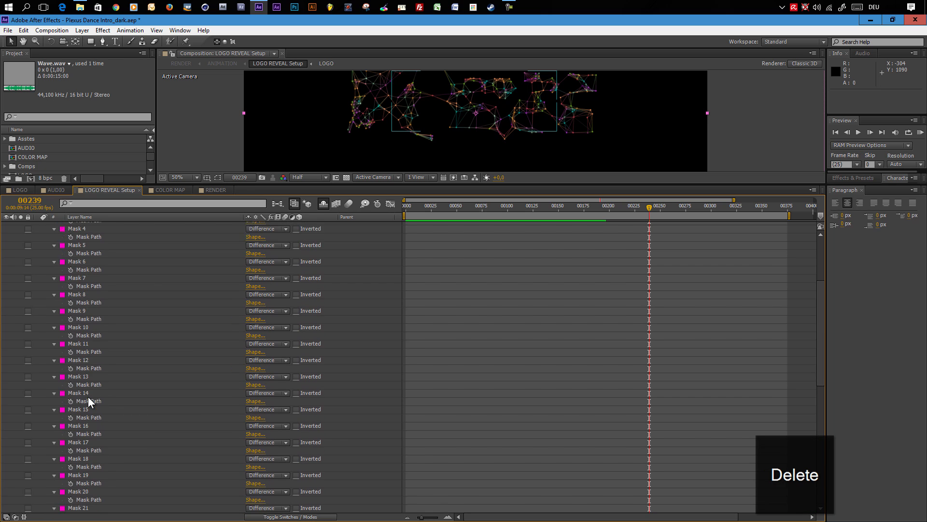
- Delete all masks, Mask 1 through Mask 41, from the Plexus Logo layer
scroll(89, 391, up, 8)
click(80, 267)
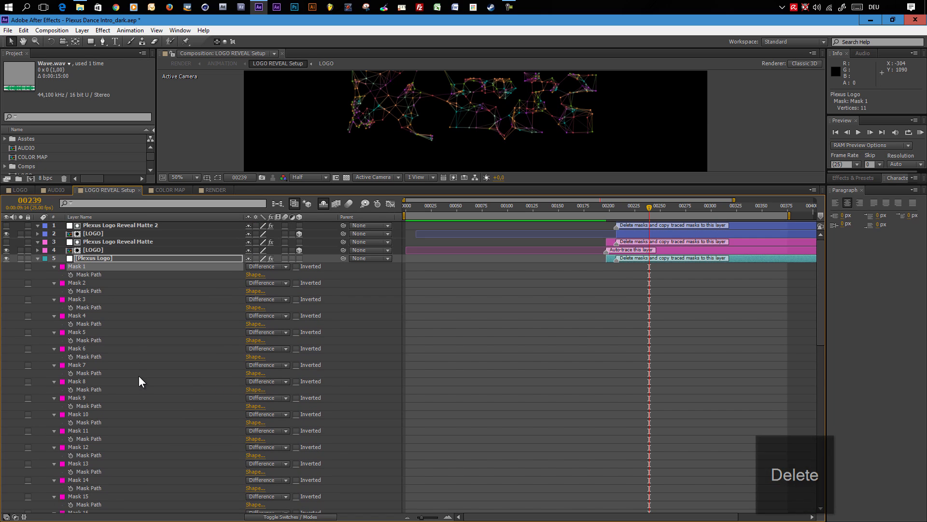
scroll(139, 386, down, 12)
scroll(138, 406, down, 5)
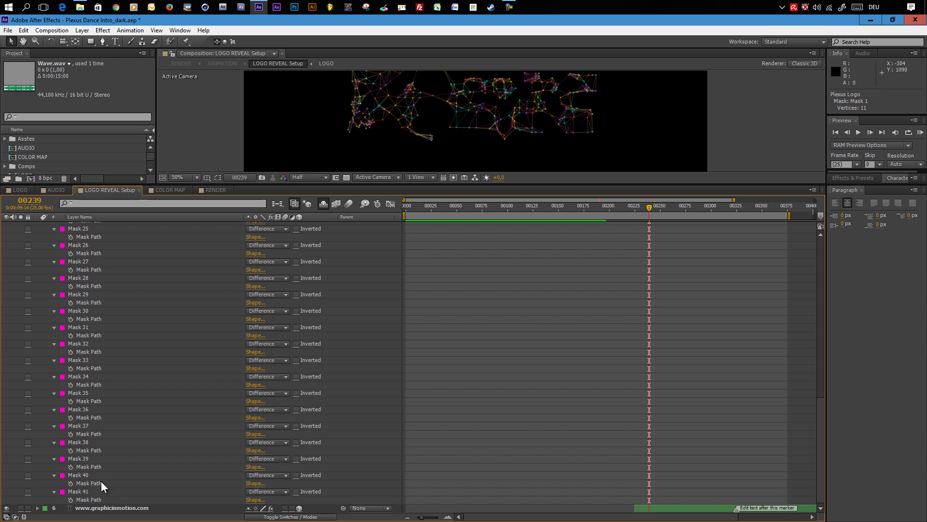
shift+click(75, 489)
key(Delete)
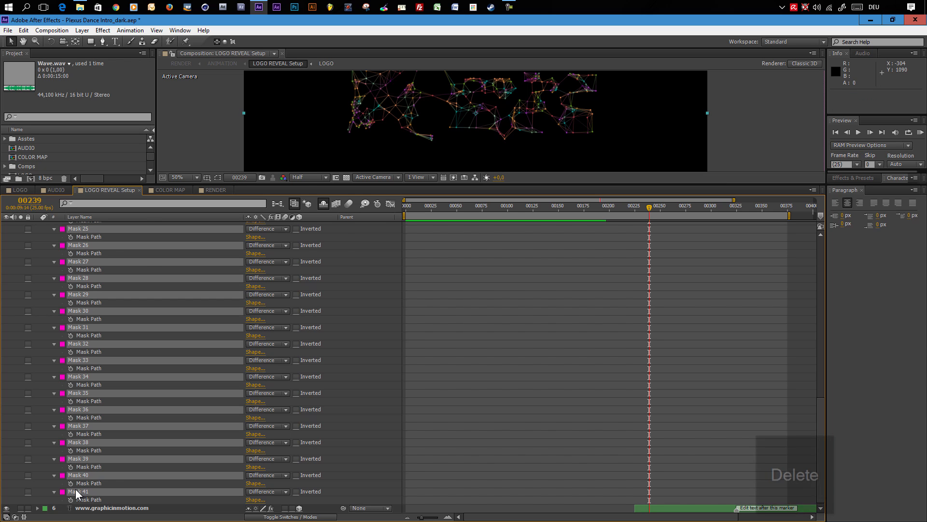
- Auto-trace the [LOGO] layer at the current frame using the Alpha channel, applying the result to a new layer
drag(524, 237, 535, 366)
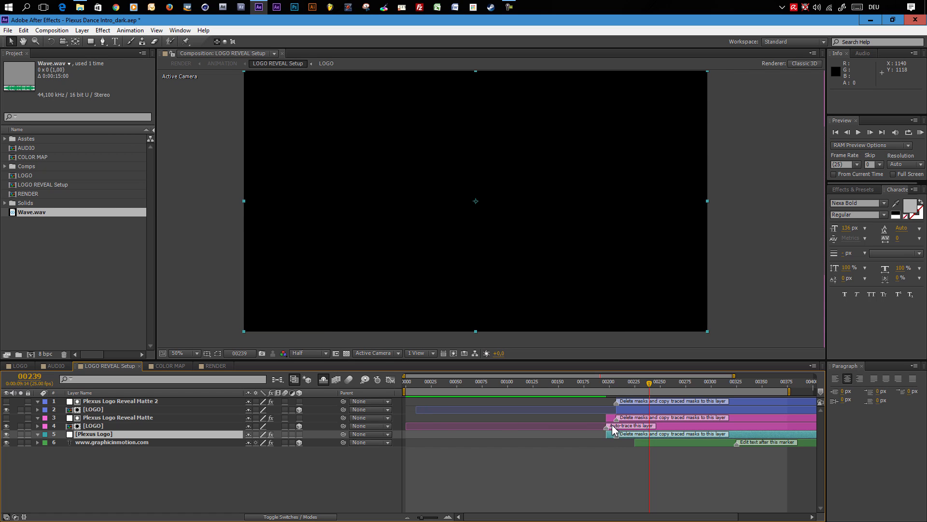
click(667, 427)
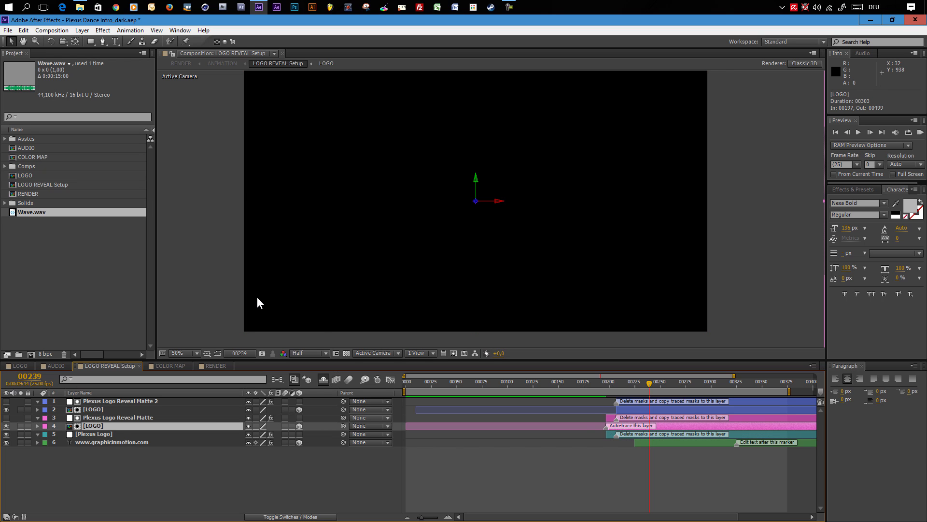
click(85, 30)
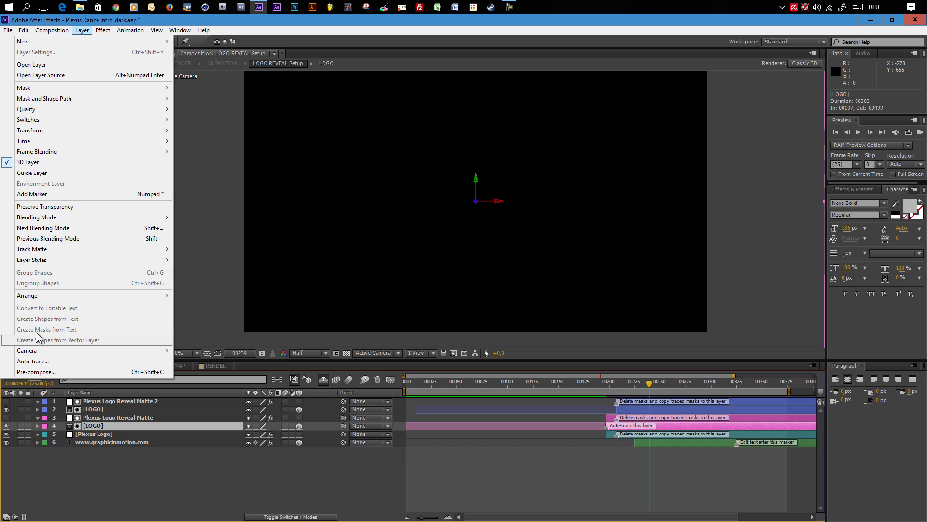
click(33, 361)
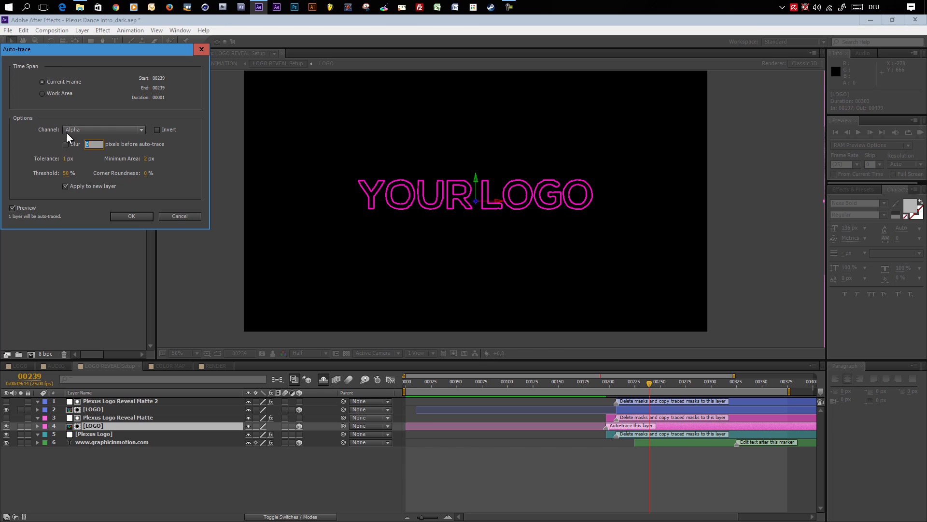
click(110, 130)
click(162, 147)
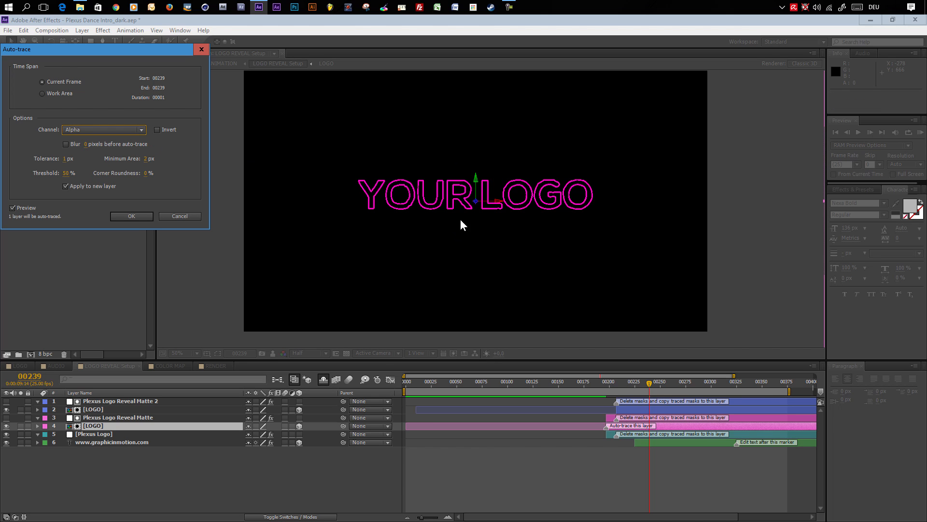
click(94, 131)
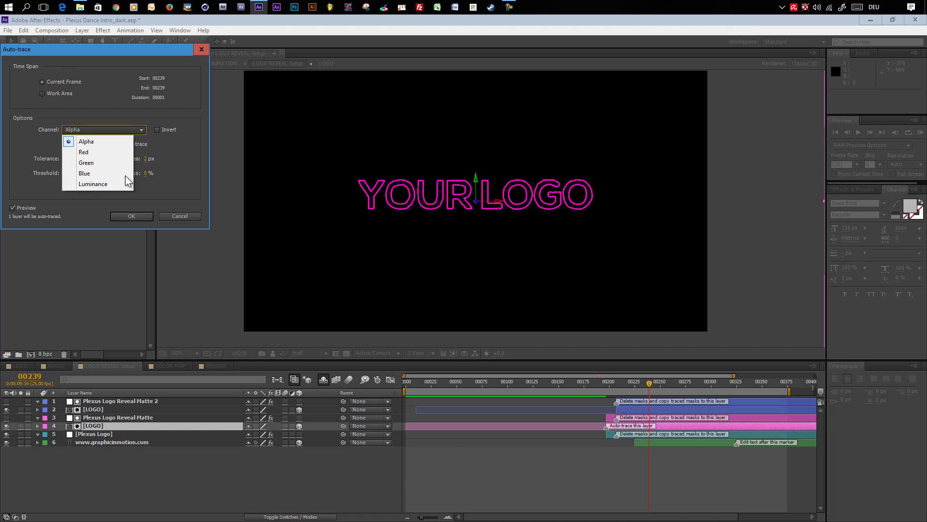
click(97, 132)
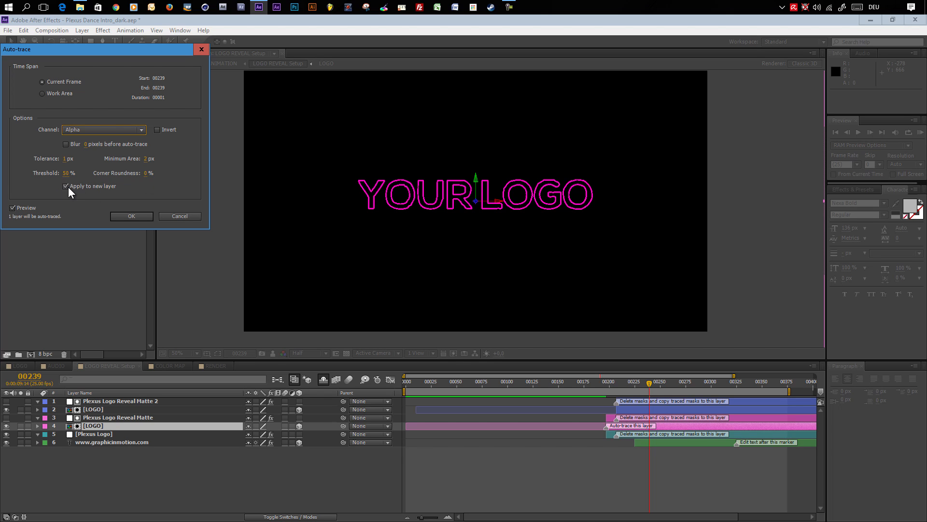
click(131, 217)
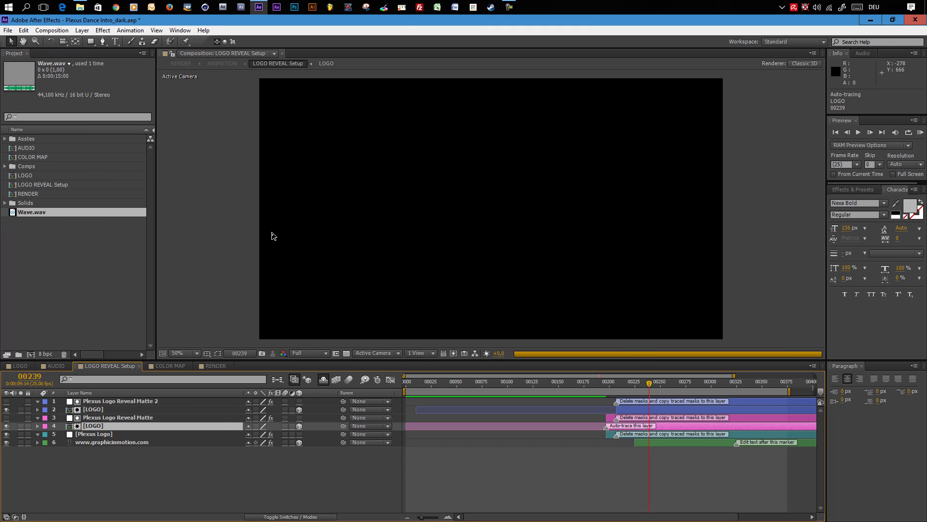
- Copy all twelve masks, Mask 1 through Mask 12, from the Auto-traced LOGO layer
click(121, 400)
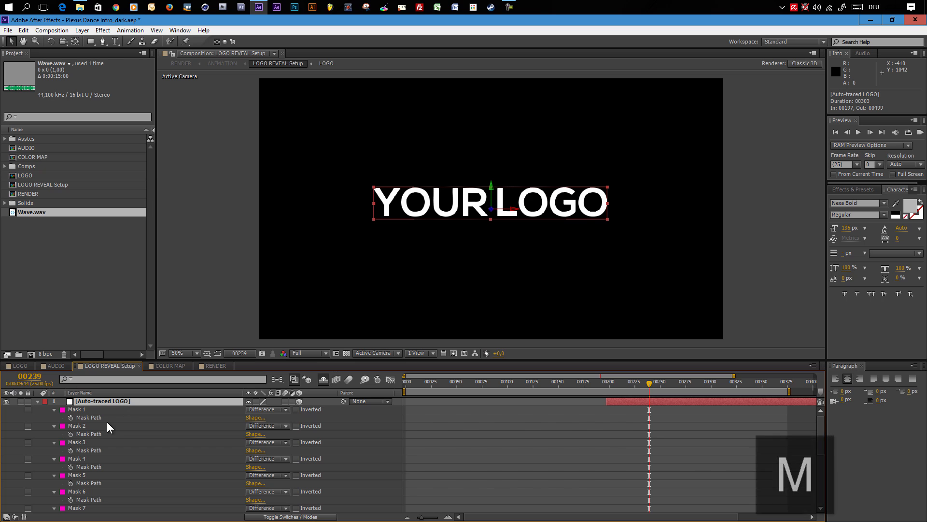
scroll(102, 429, down, 5)
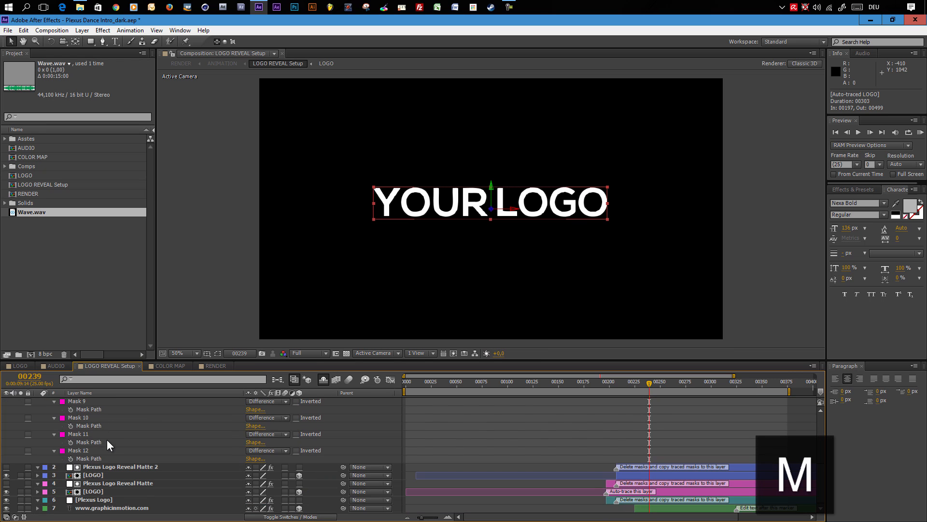
scroll(106, 437, up, 5)
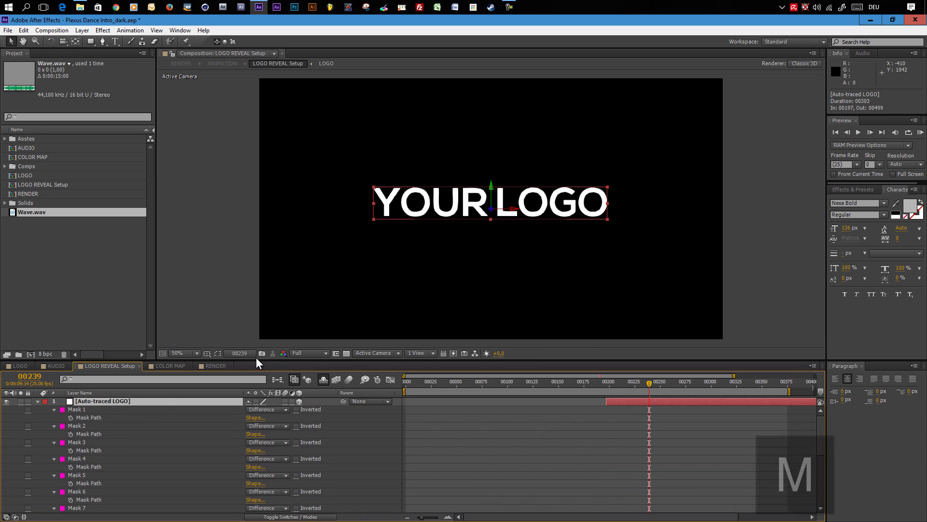
drag(259, 359, 279, 206)
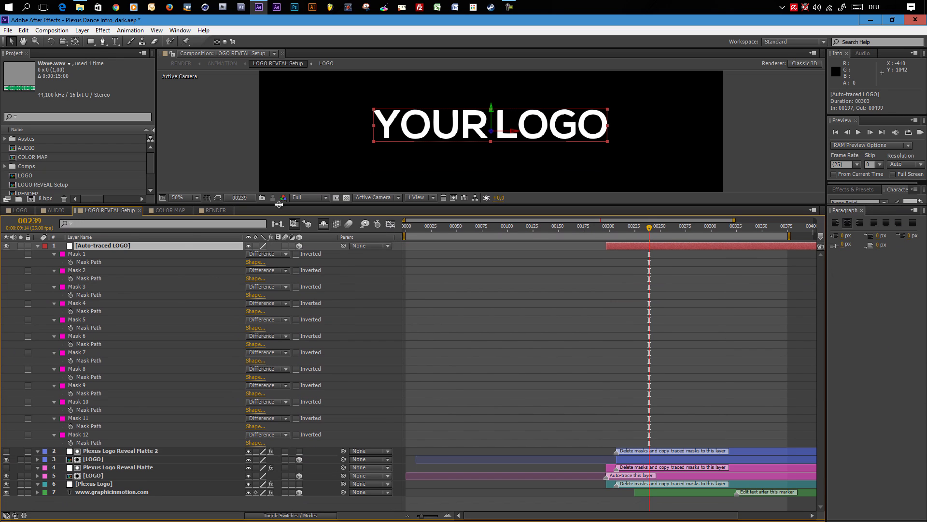
click(76, 253)
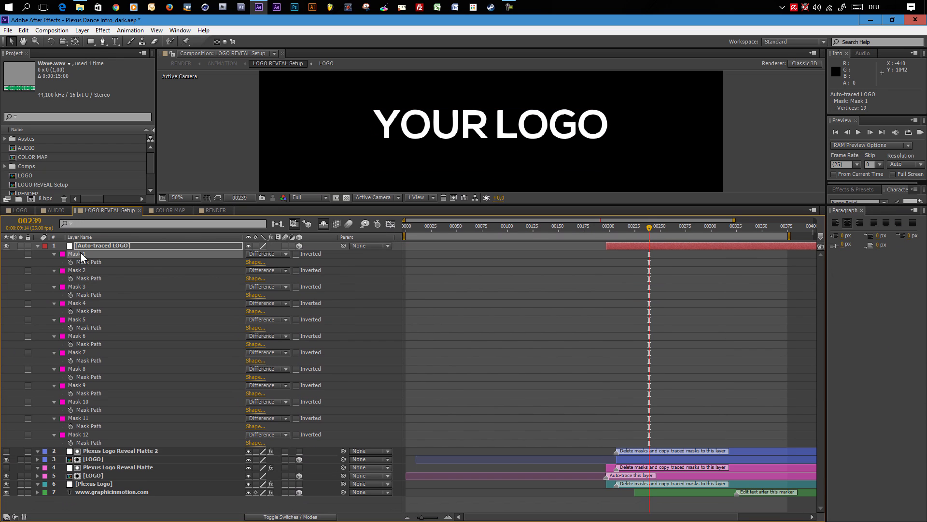
shift+click(81, 432)
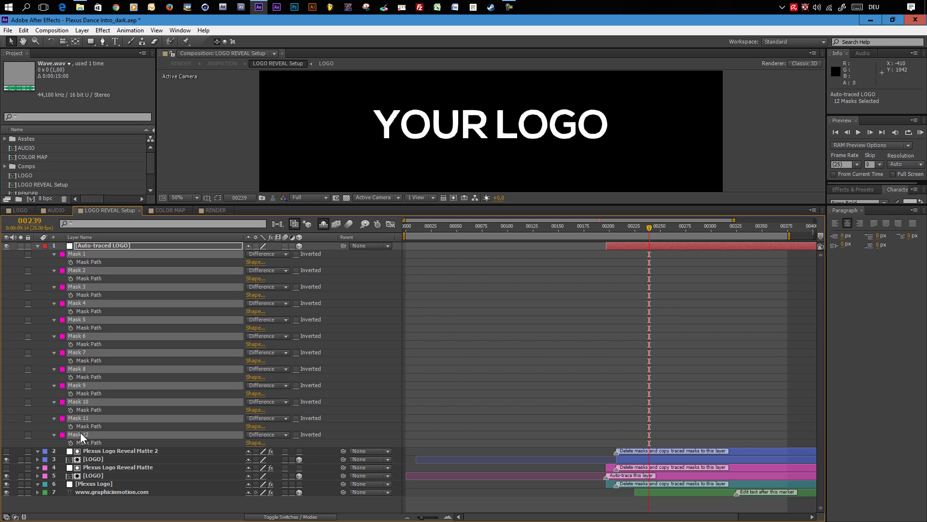
key(ctrl+c)
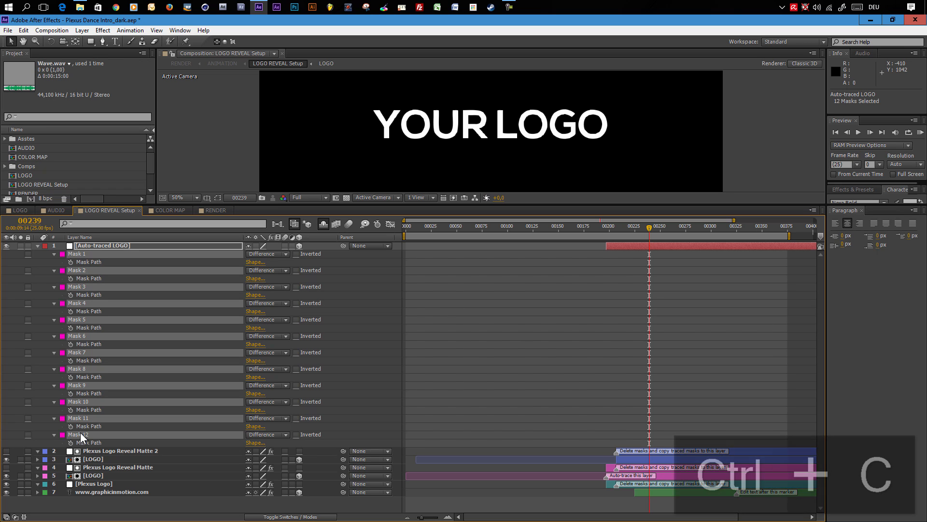
- Paste the copied masks into the Plexus Logo Reveal Matte 2, Plexus Logo Reveal Matte and Plexus Logo layers
click(114, 450)
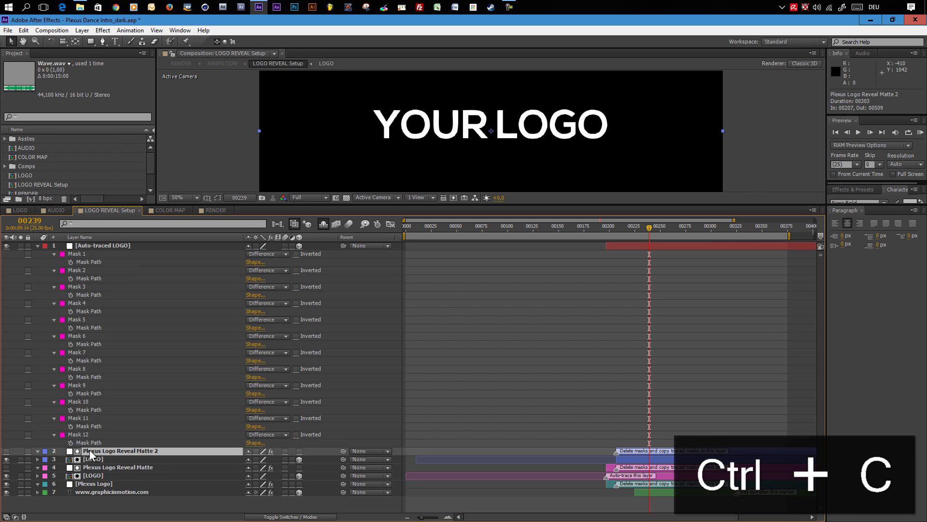
ctrl+click(123, 466)
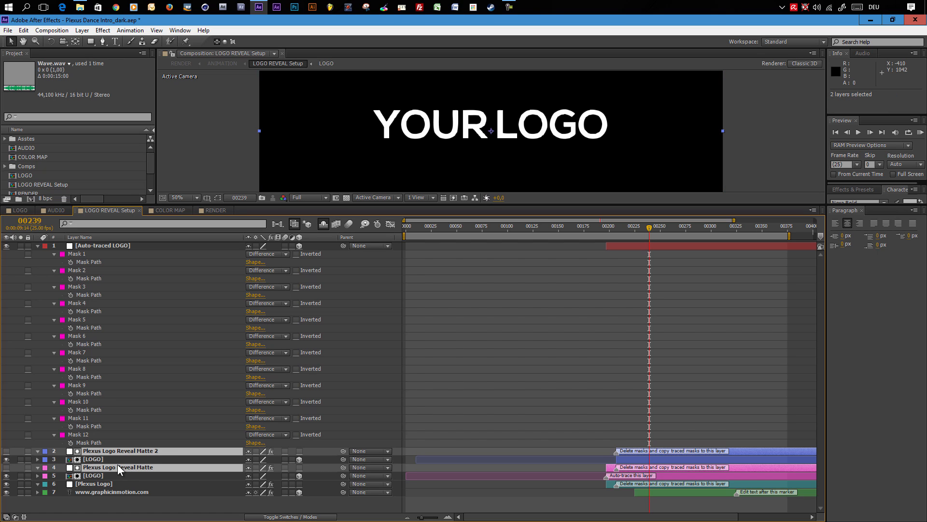
ctrl+click(93, 482)
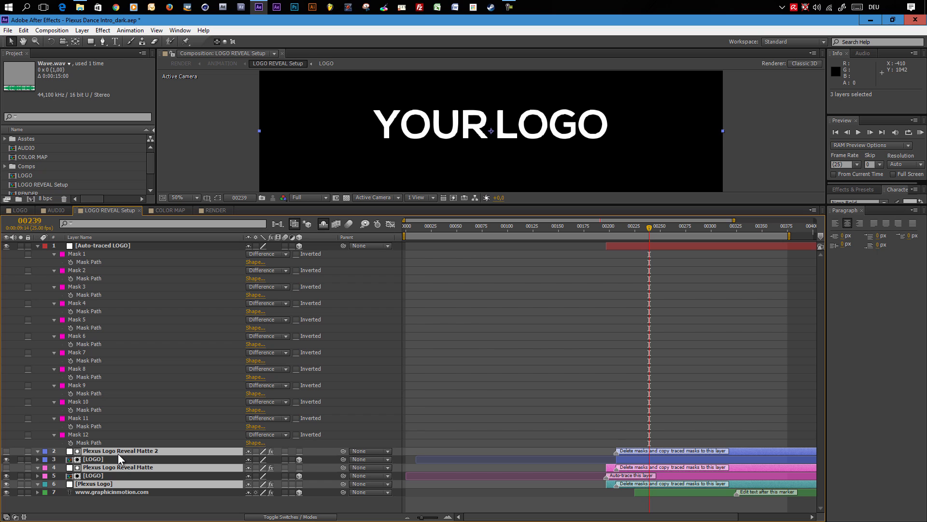
key(ctrl+v)
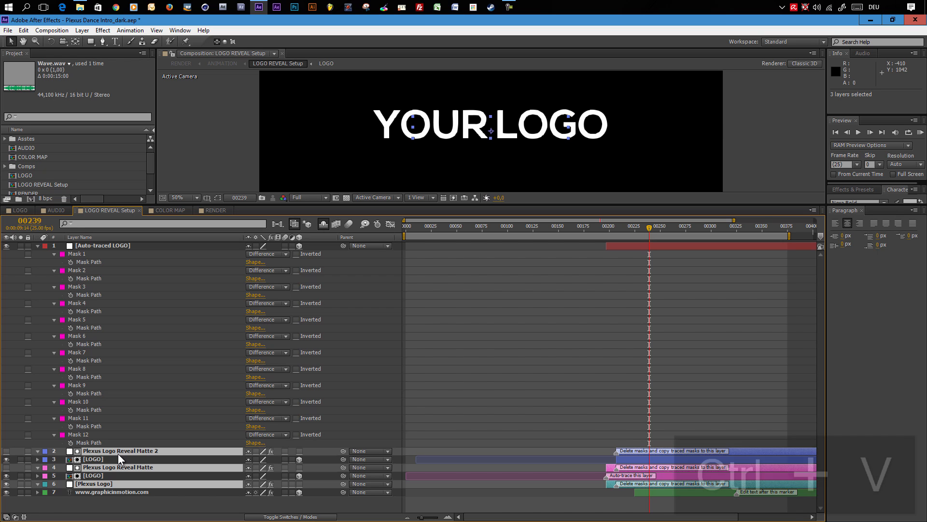
- Hide the Auto-traced LOGO layer
scroll(145, 453, down, 10)
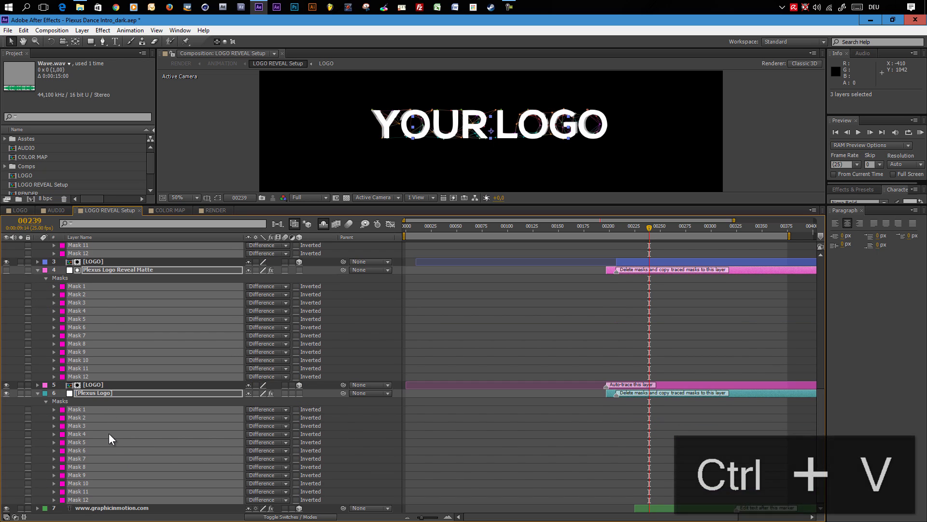
scroll(114, 457, up, 8)
scroll(114, 456, up, 2)
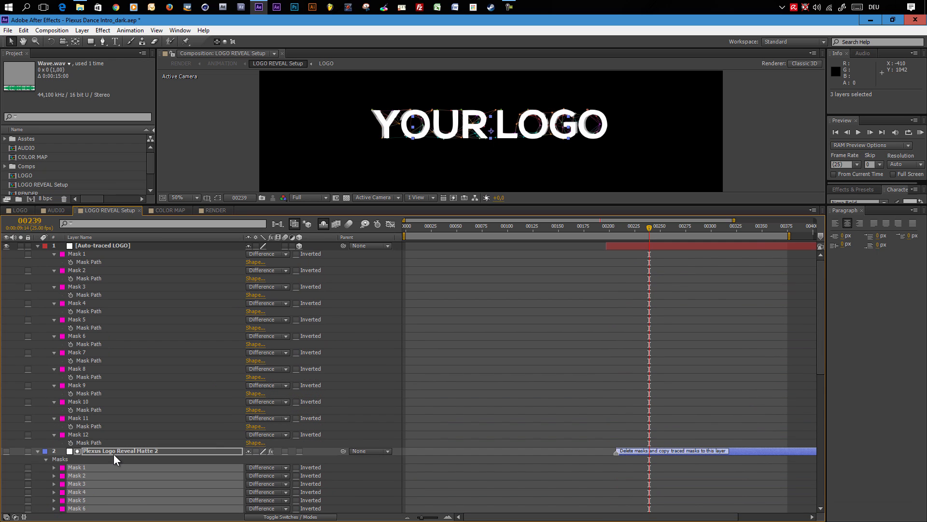
click(107, 245)
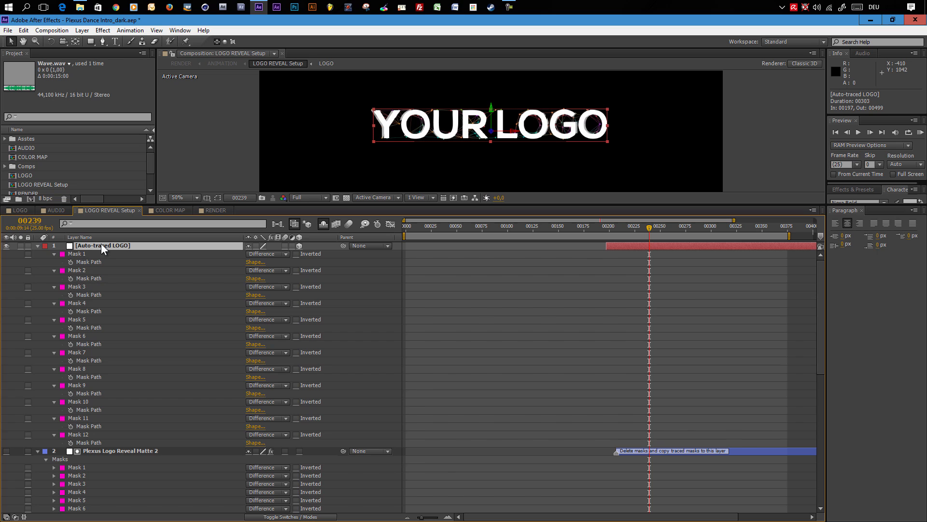
click(6, 246)
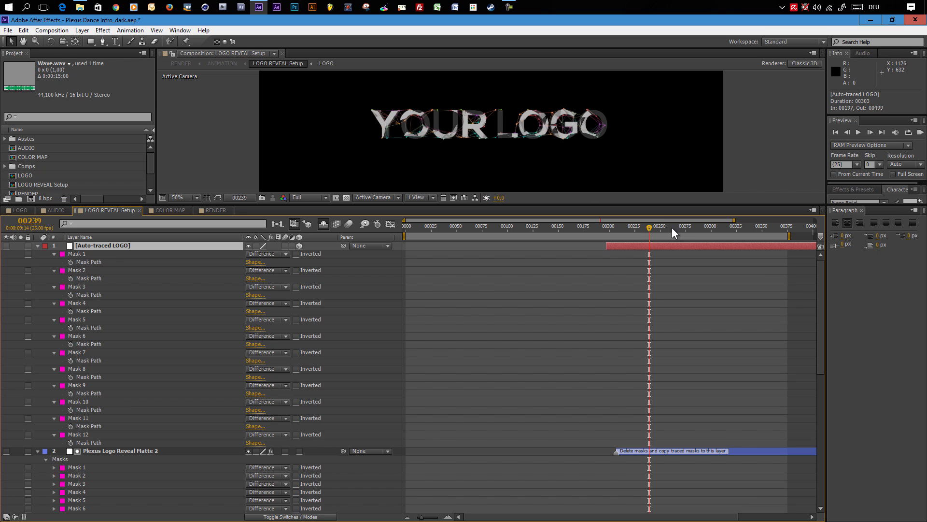
- Scrub through the timeline to preview the plexus logo reveal with the new masks
click(630, 227)
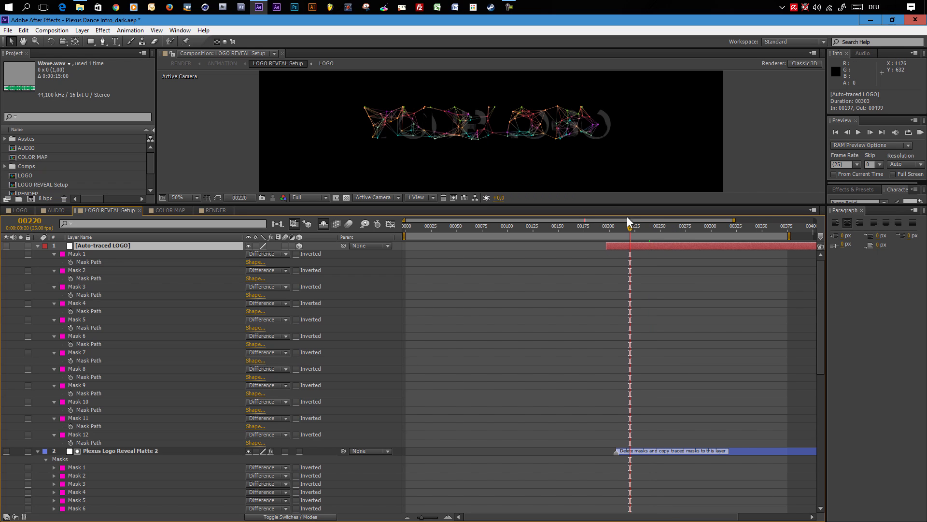
click(648, 225)
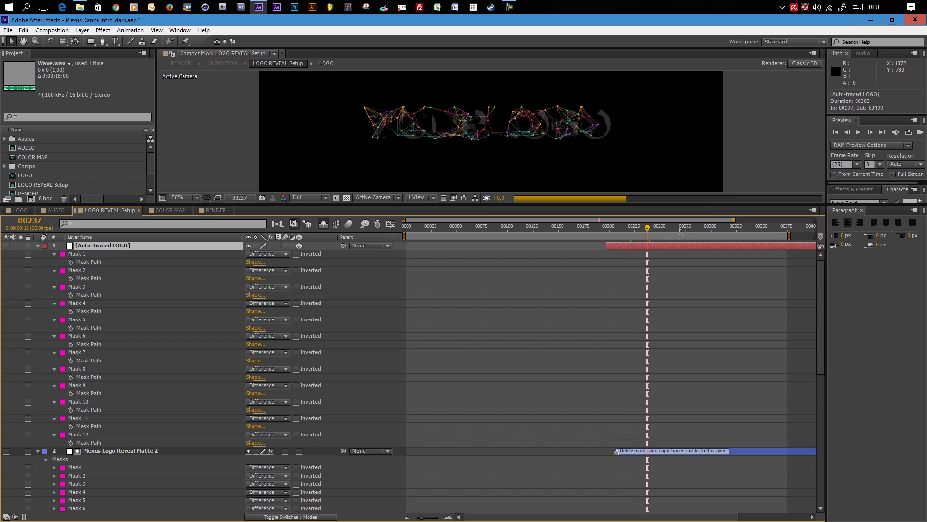
click(688, 227)
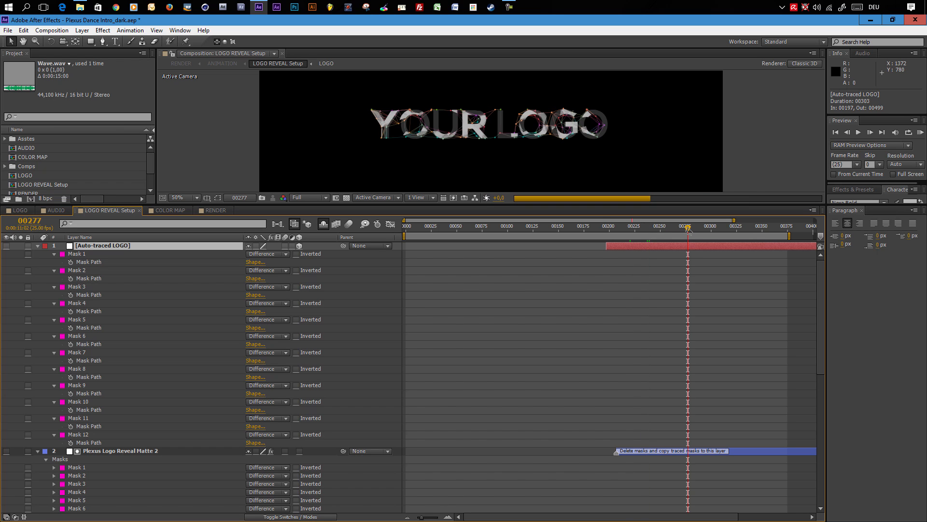
click(661, 228)
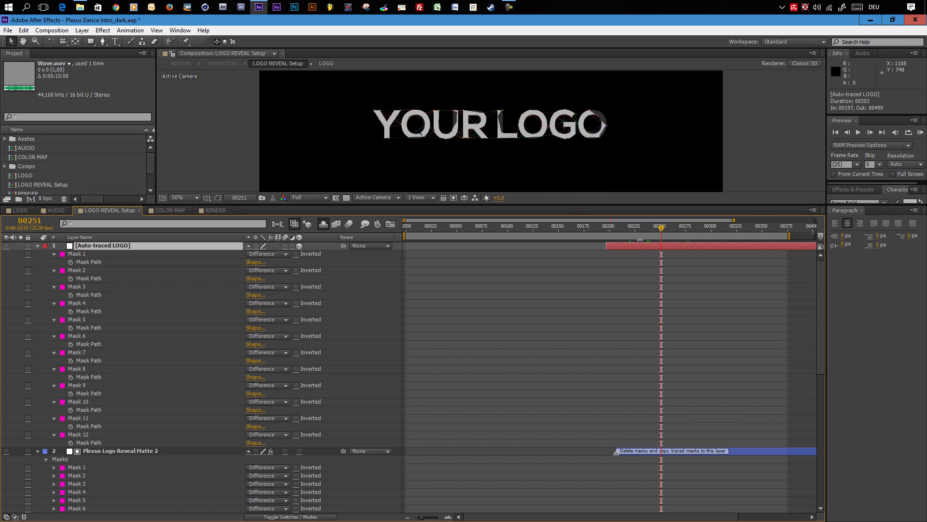
click(634, 225)
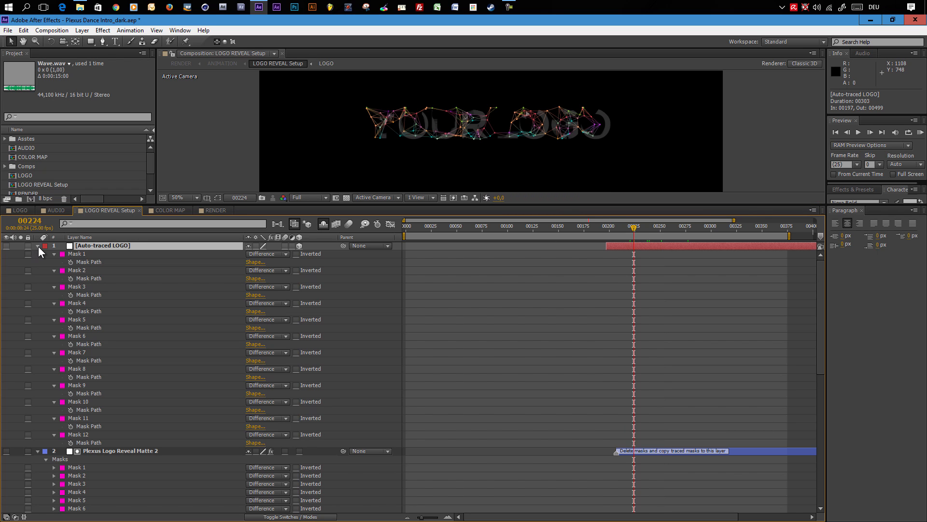
- Collapse the layers and open the Effect Controls for the Plexus Logo layer
click(37, 246)
click(37, 254)
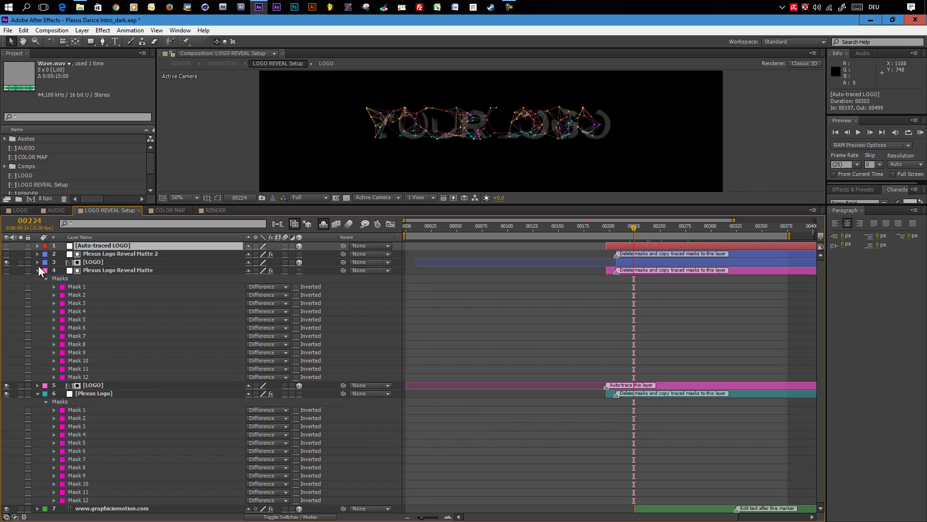
click(38, 270)
click(39, 286)
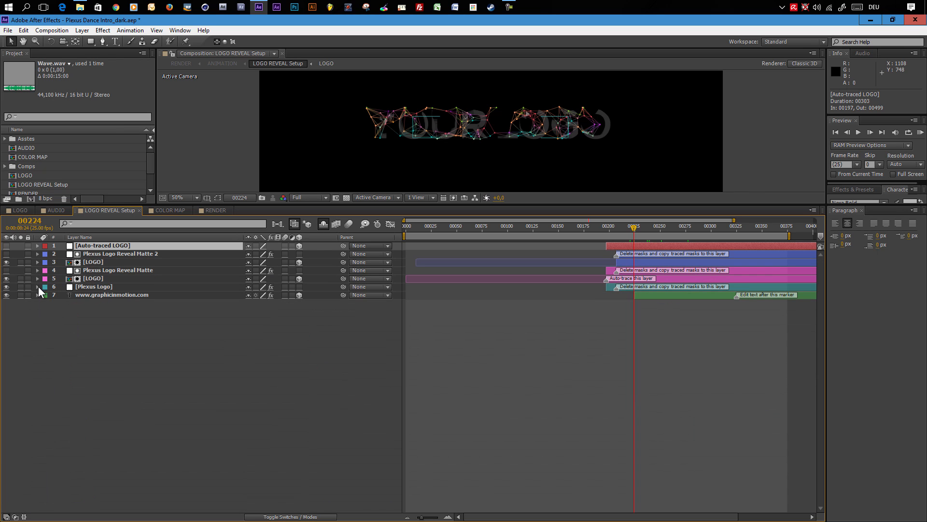
click(99, 286)
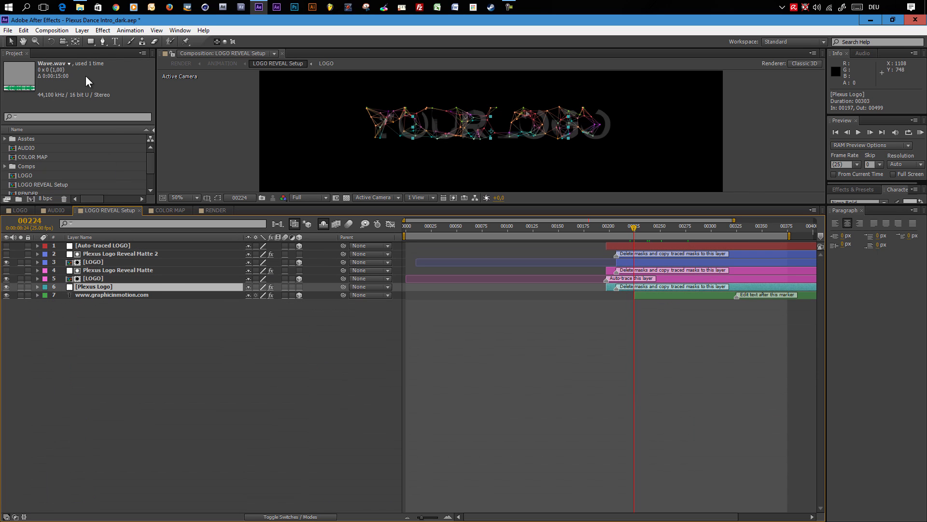
click(174, 30)
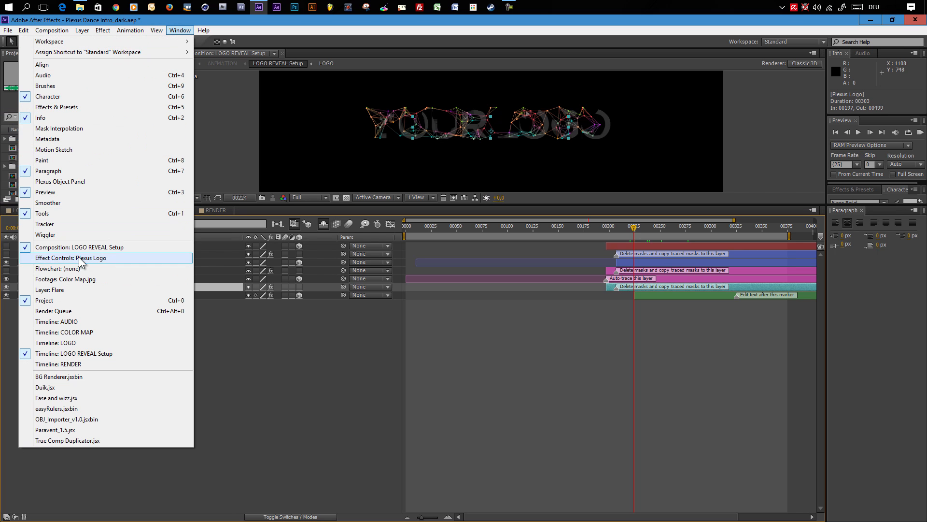
click(42, 261)
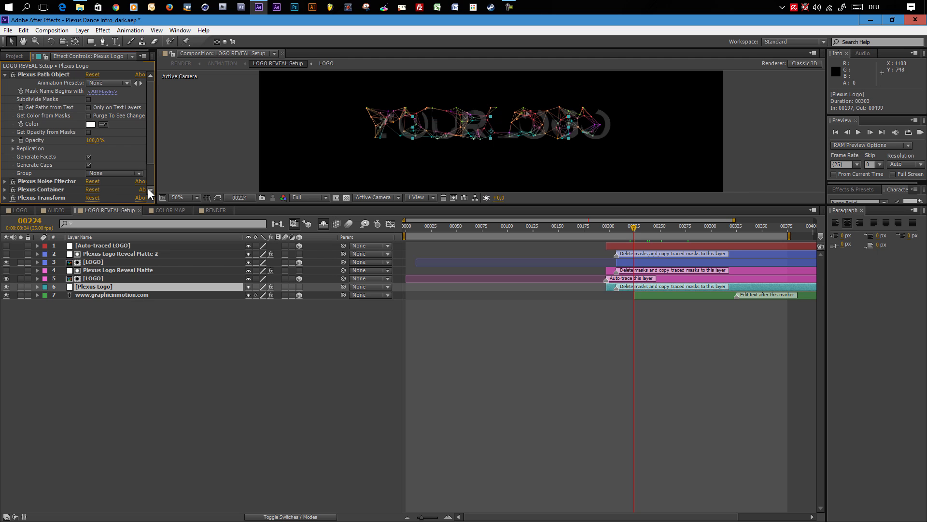
drag(140, 204, 134, 290)
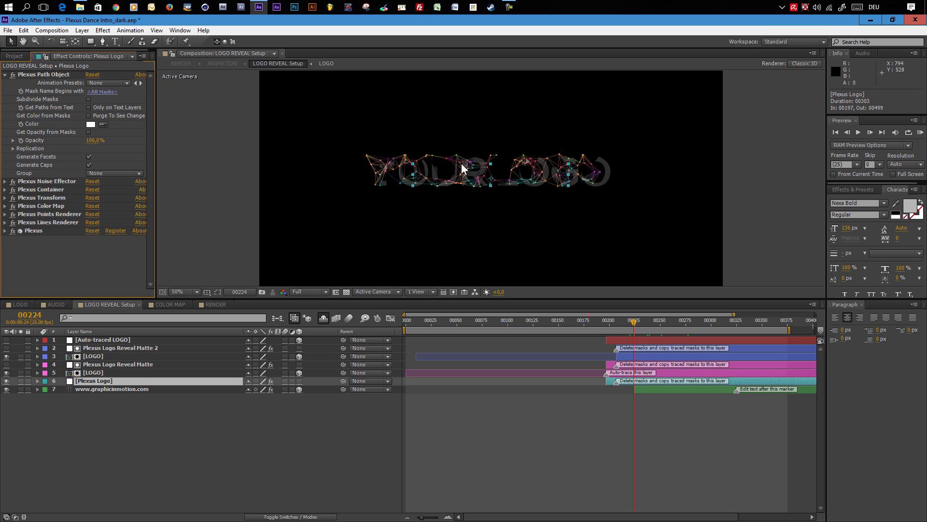
- Turn on Subdivide Masks in the Plexus Path Object effect
click(651, 320)
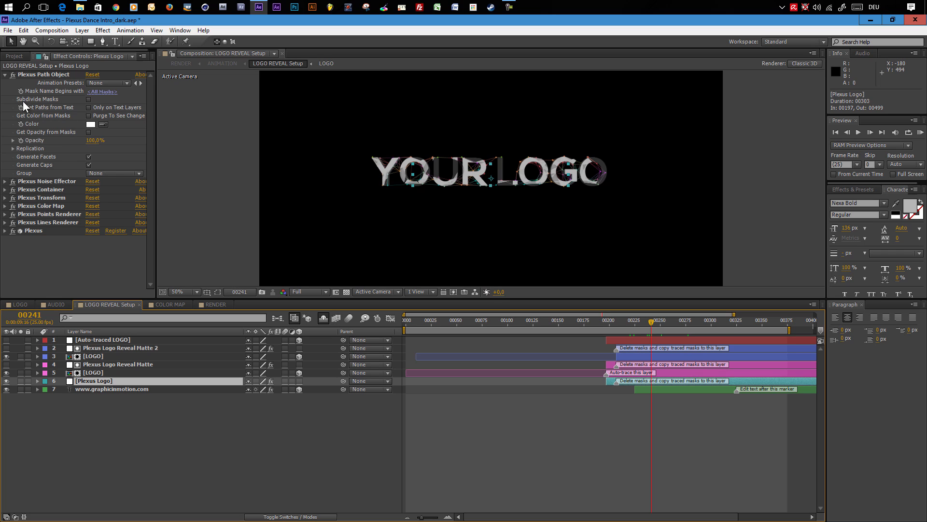
click(88, 99)
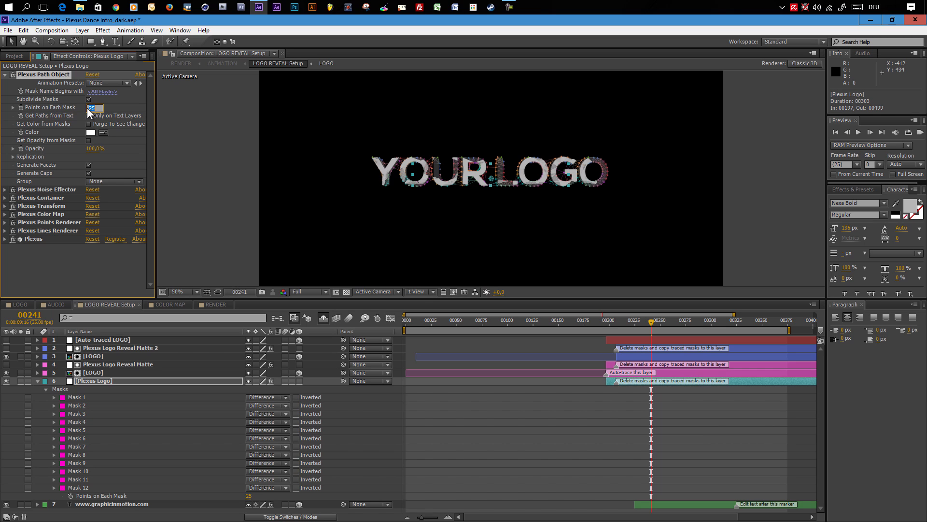
key(Return)
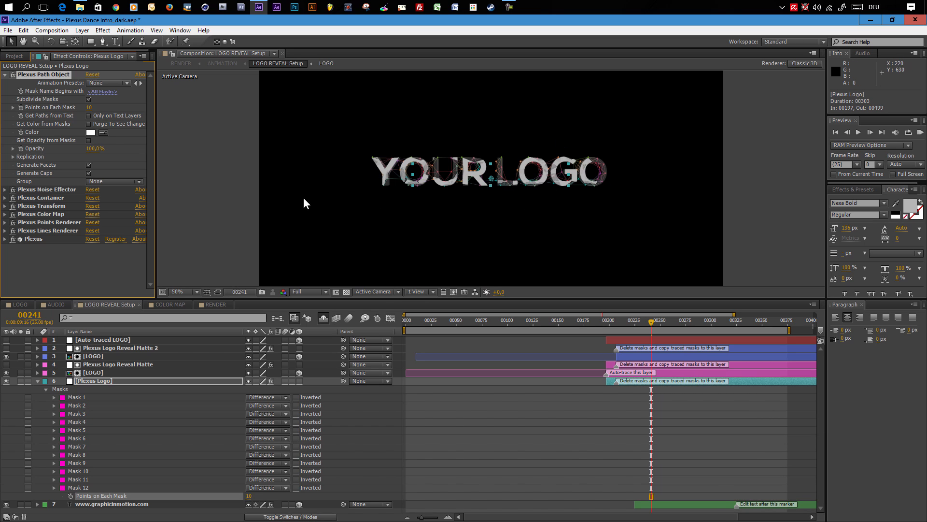
- Set Points on Each Mask to 15
click(89, 107)
text(100)
key(Return)
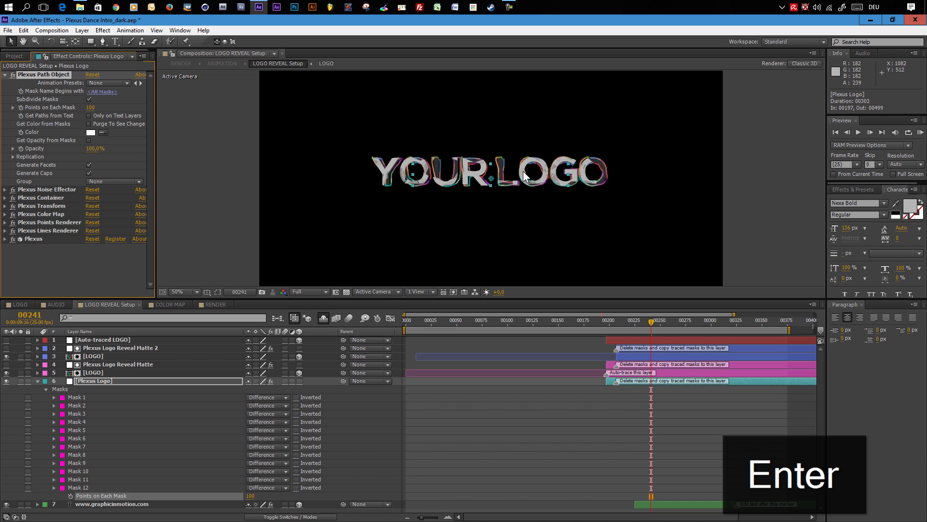
click(91, 108)
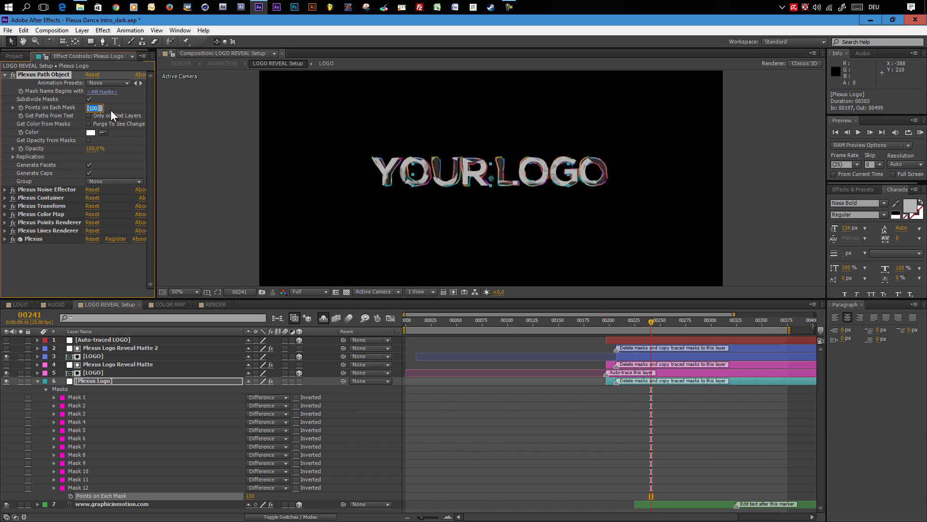
key(Return)
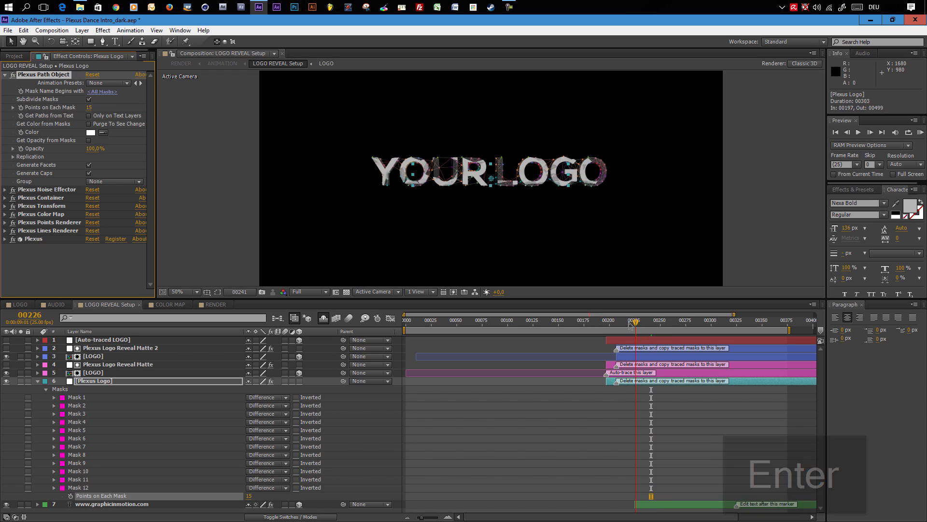
- Scrub the timeline to preview the subdivided plexus logo and collapse the Plexus Logo layer
click(636, 331)
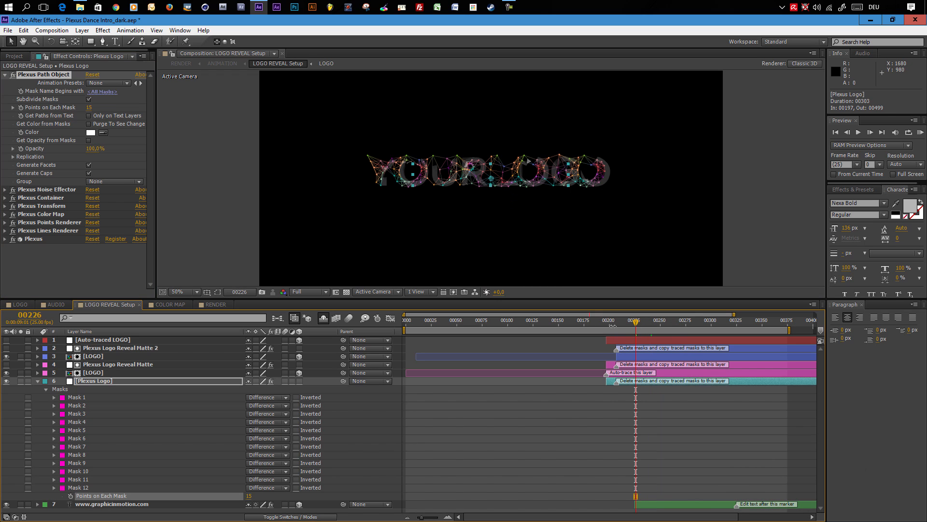
click(618, 323)
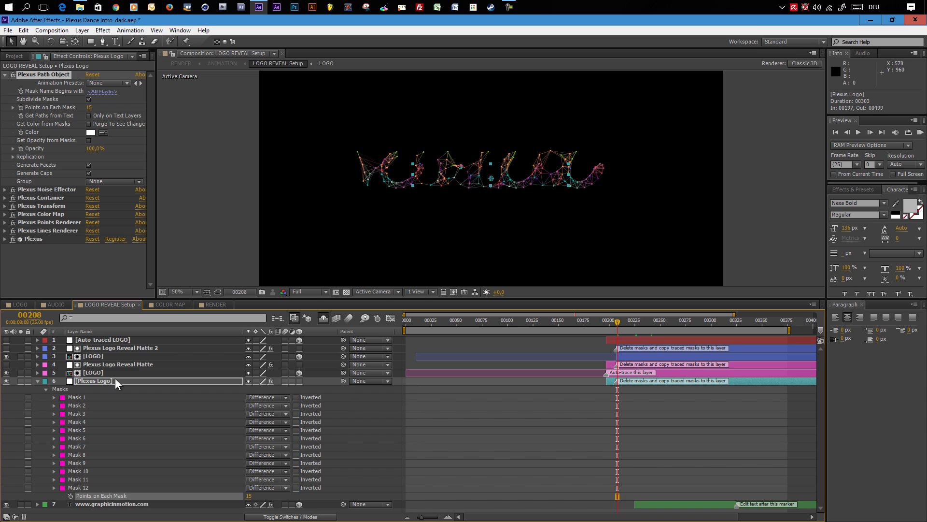
click(38, 381)
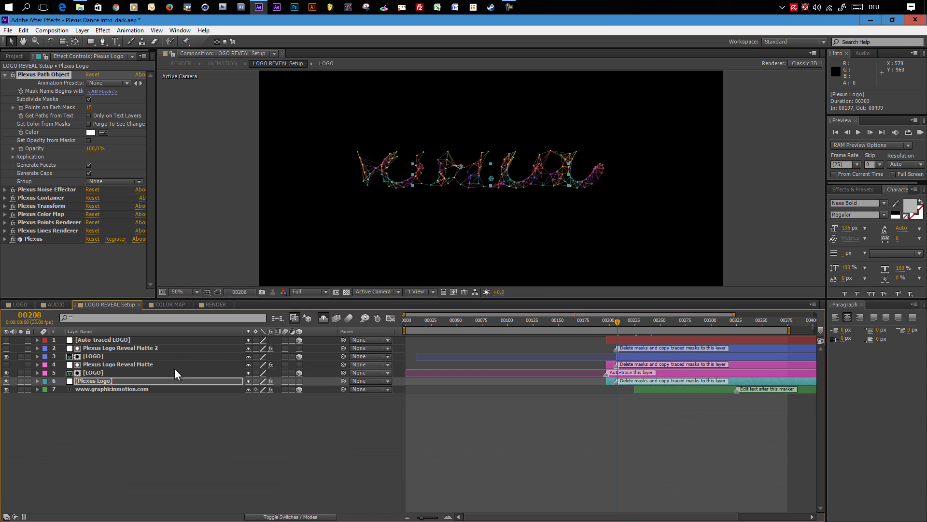
- Replace the website subtitle text with "enter your own title"
click(738, 320)
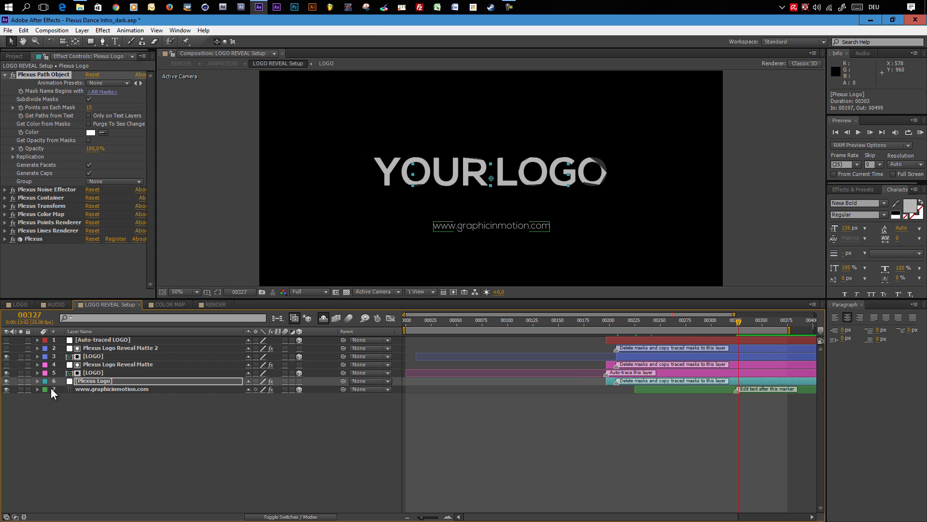
click(80, 389)
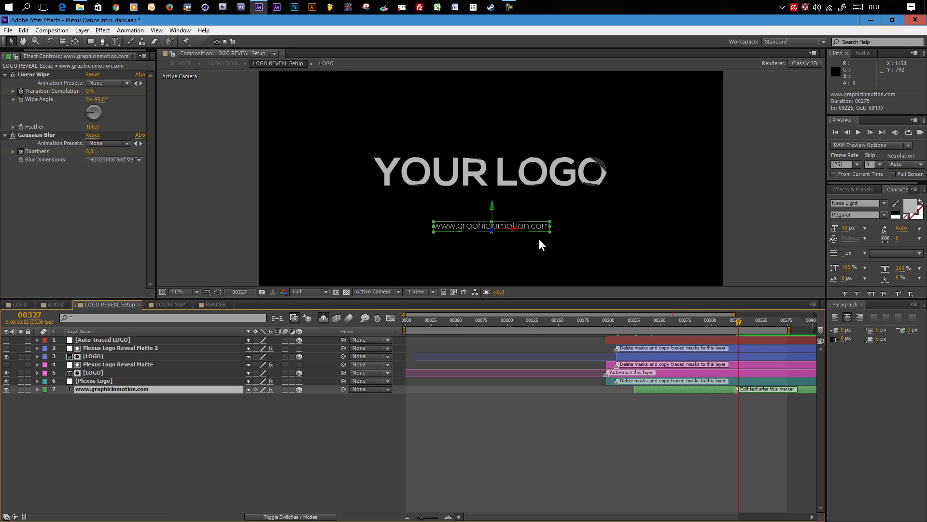
double_click(122, 390)
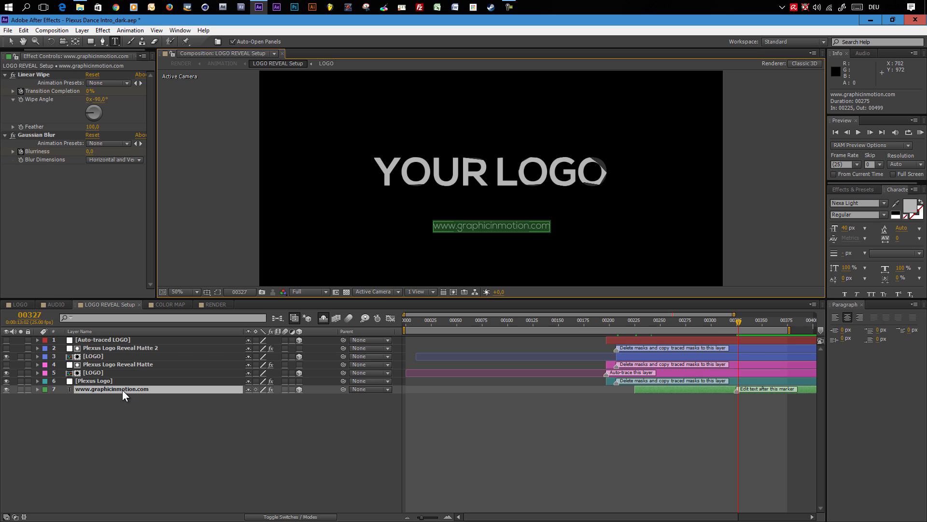
text(enter your own title)
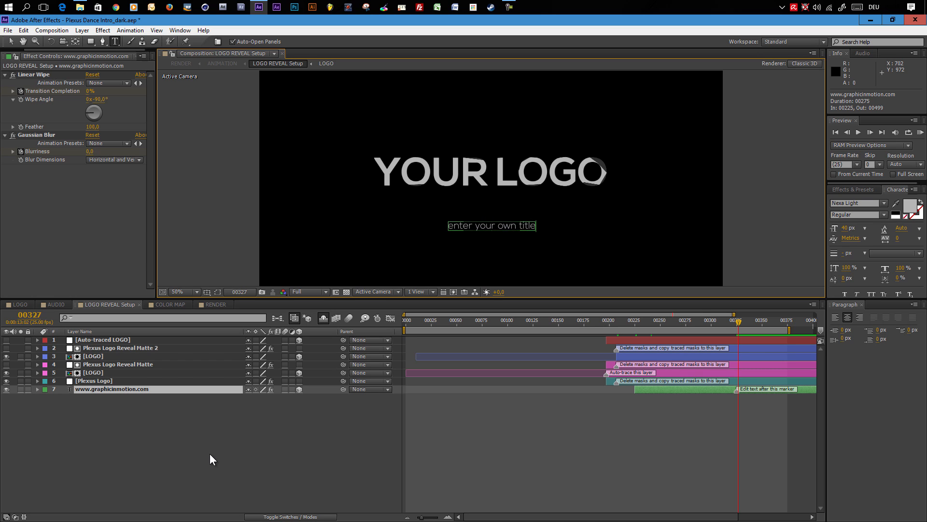
click(210, 453)
- Move the subtitle text layer up, closer beneath the logo
click(117, 389)
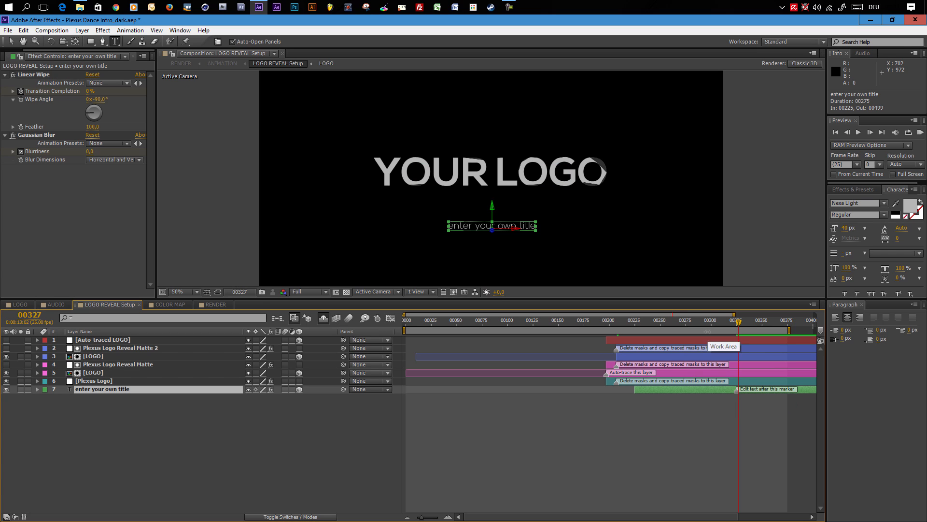
click(691, 321)
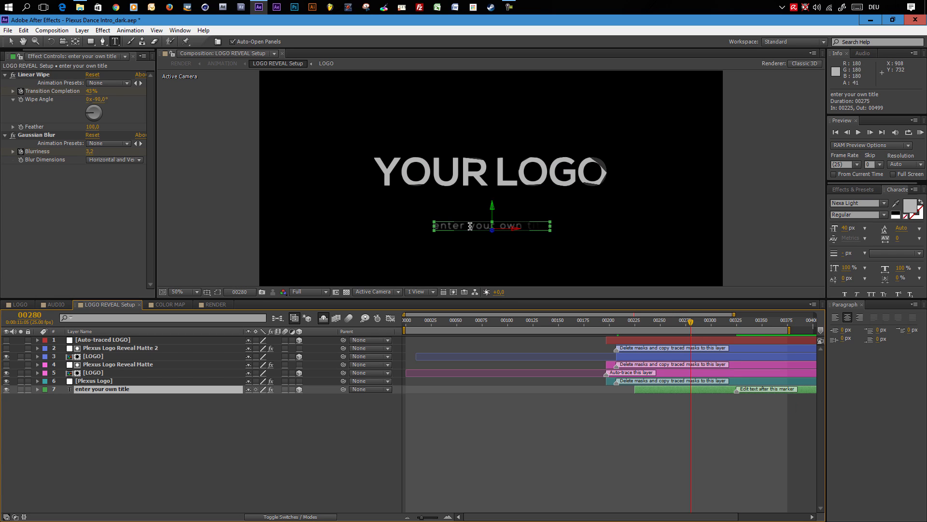
click(9, 42)
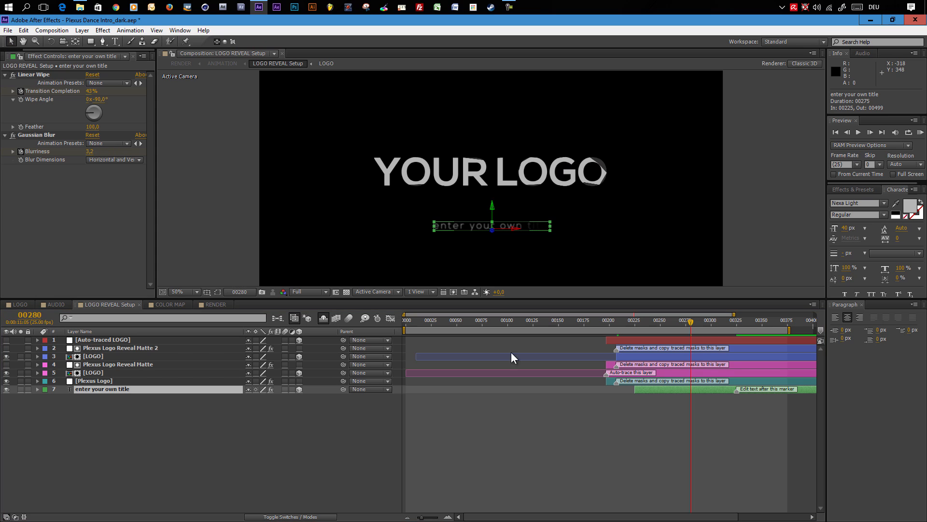
click(752, 320)
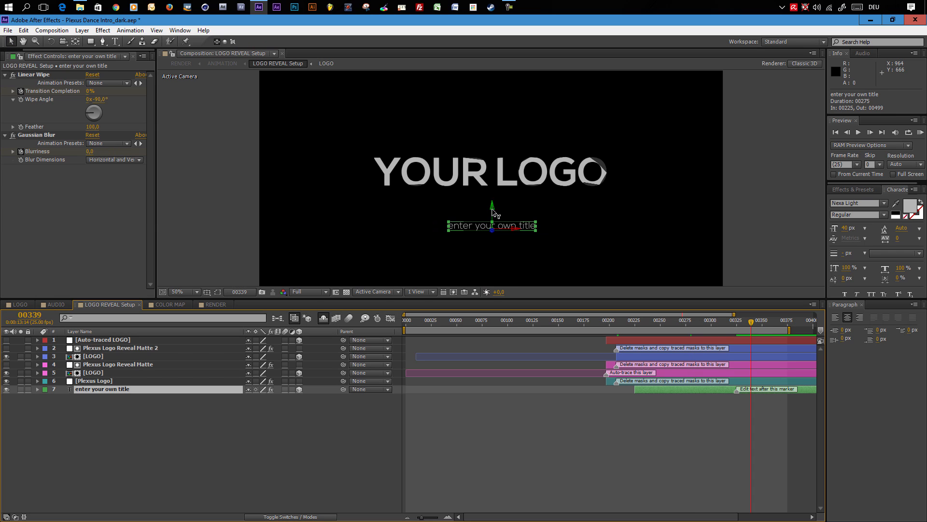
drag(495, 210, 493, 191)
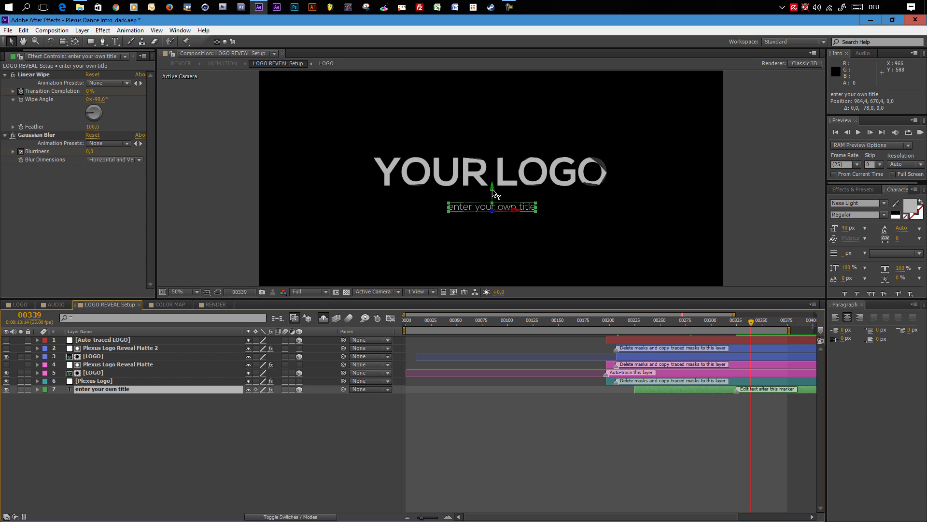
- Open the RENDER composition and scrub through the timeline to preview the animation
click(216, 305)
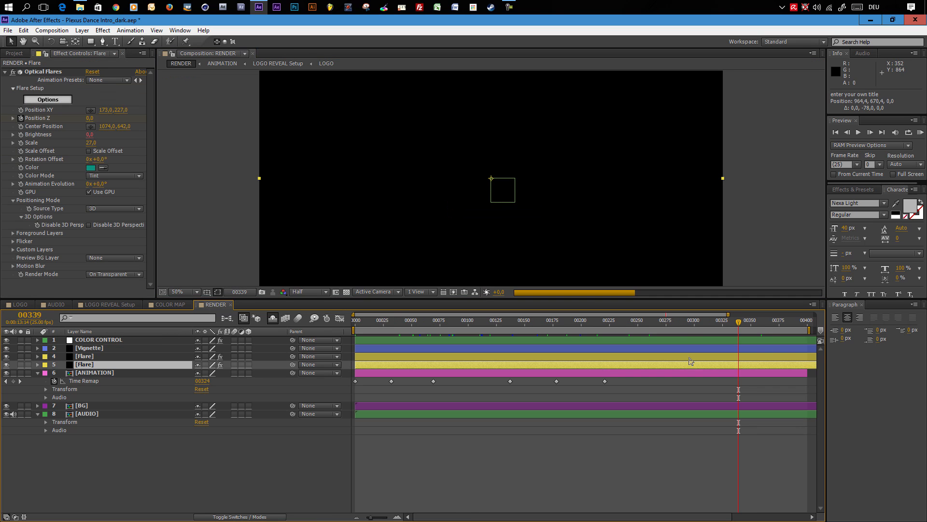
key(comma)
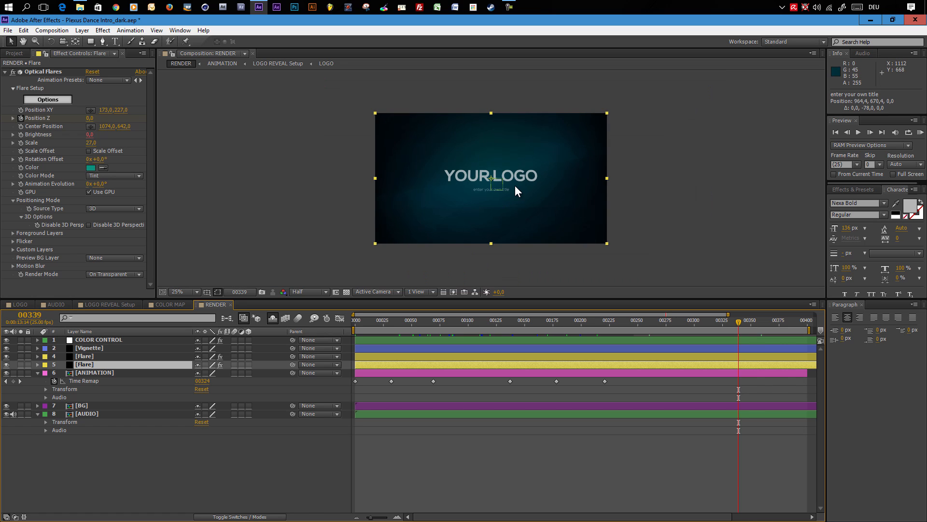
key(period)
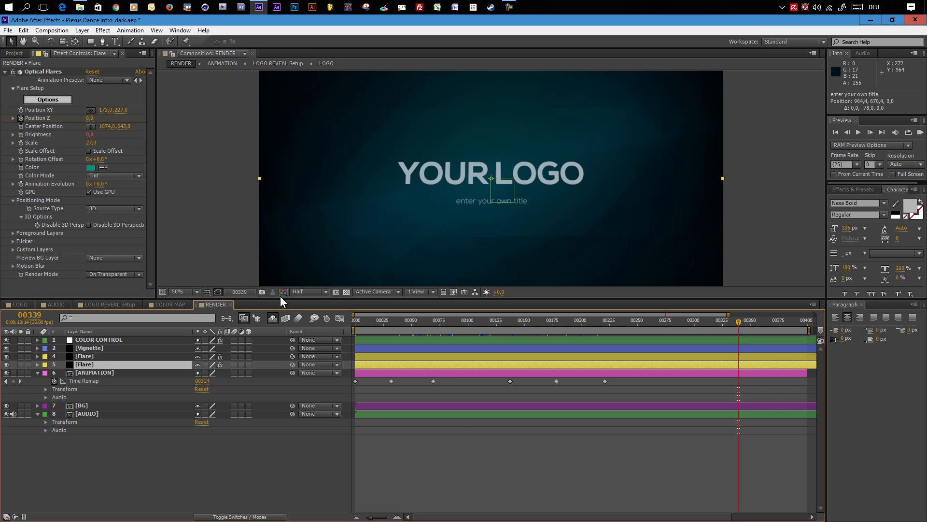
click(457, 321)
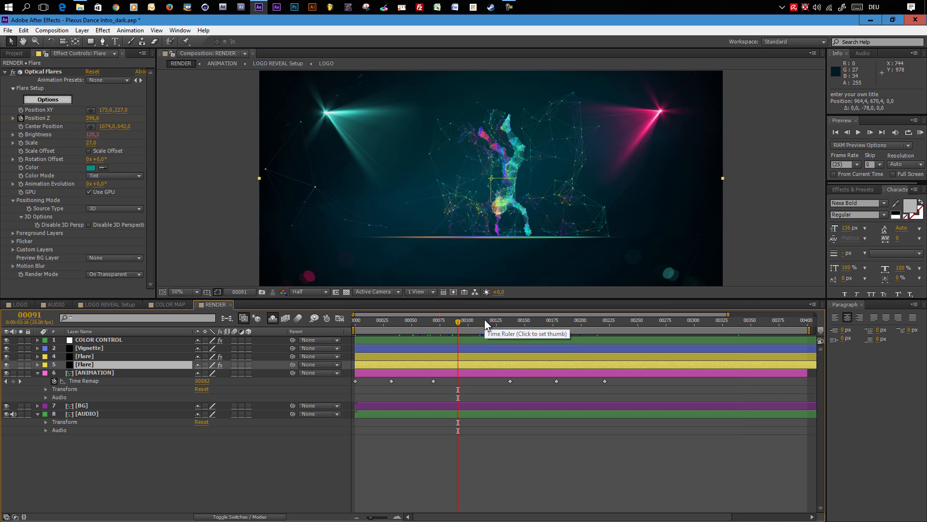
click(485, 319)
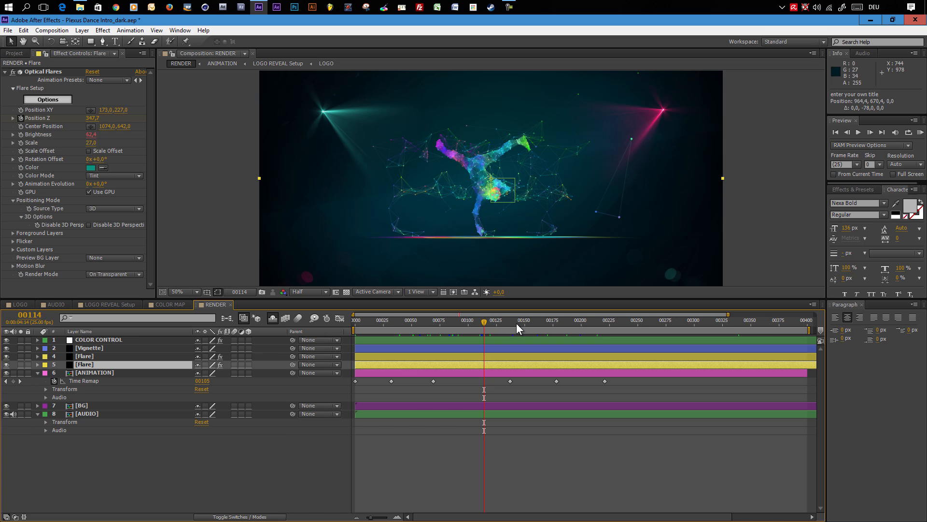
click(536, 322)
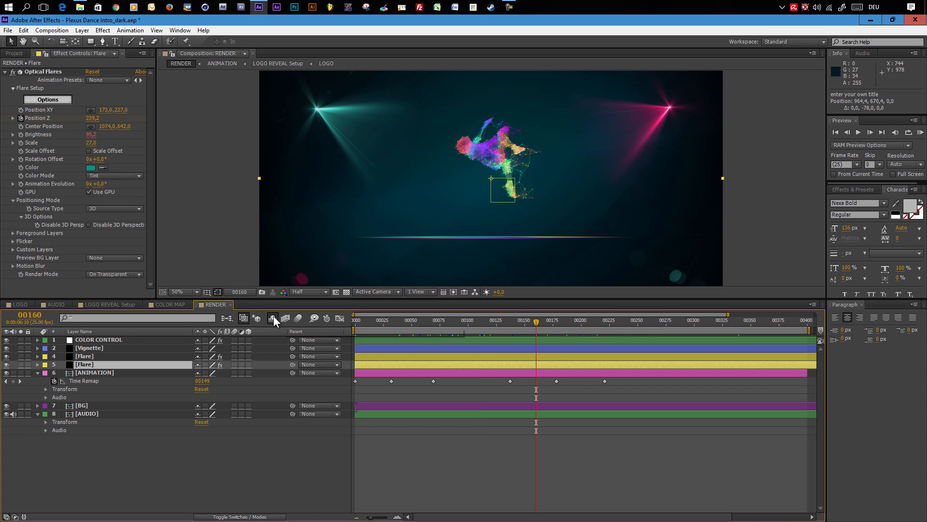
- Select the COLOR CONTROL layer and set the Light Left color to blue
click(216, 305)
click(102, 340)
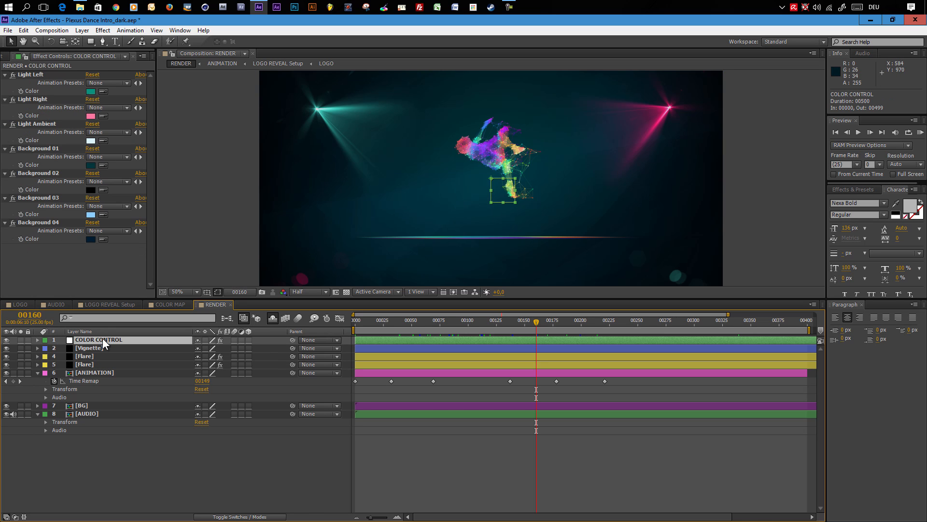
click(37, 373)
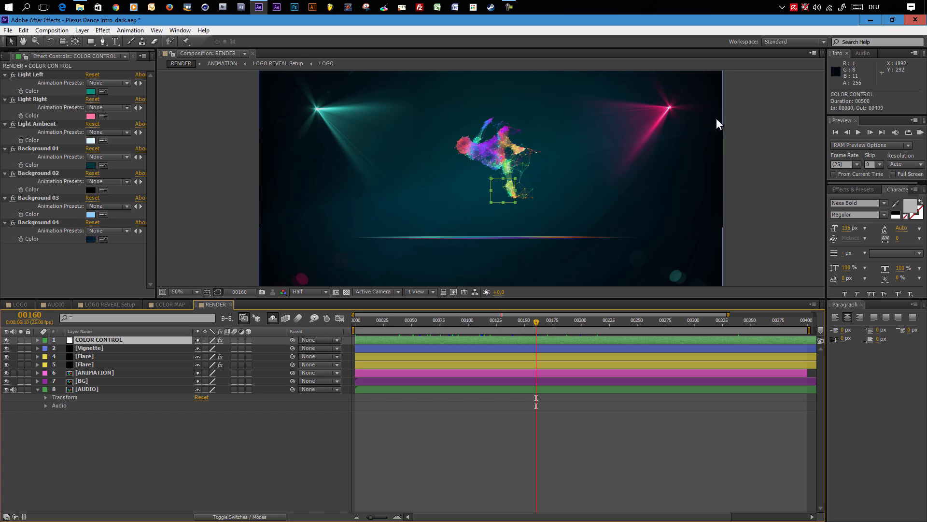
click(91, 92)
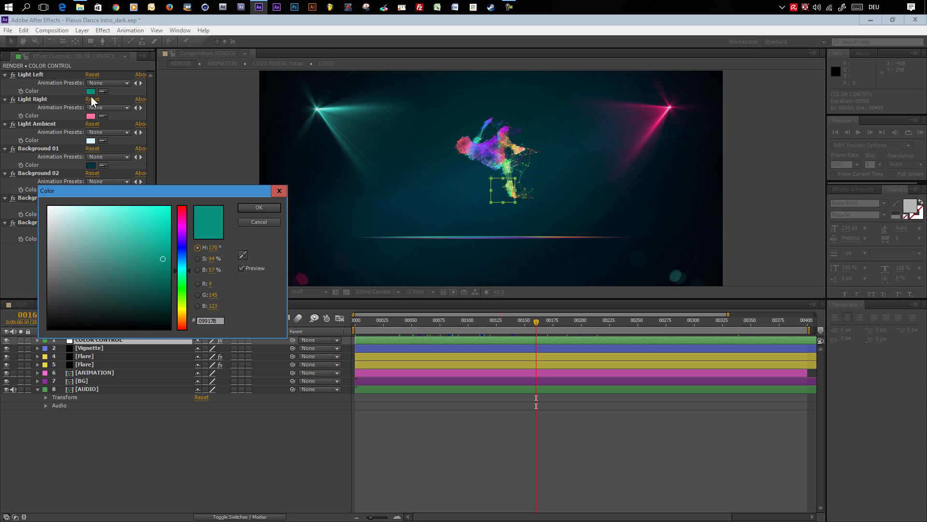
click(181, 257)
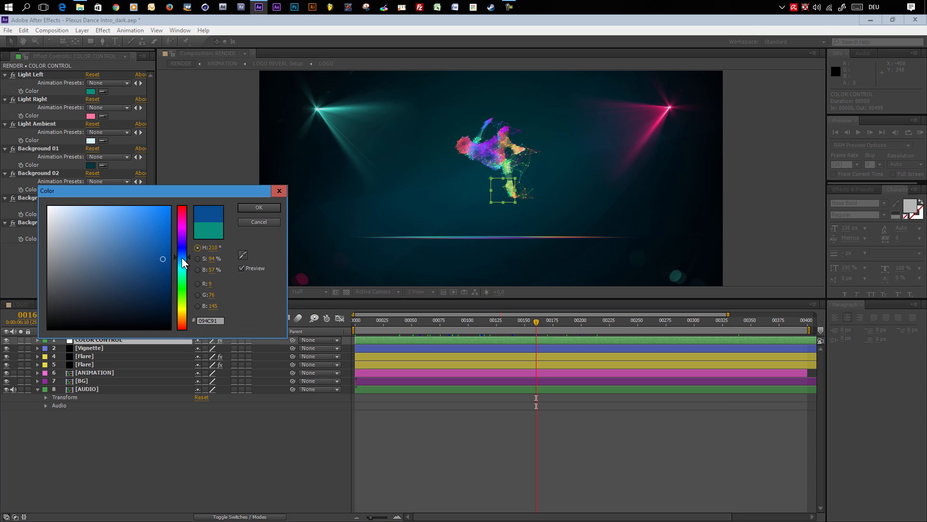
drag(181, 256, 183, 254)
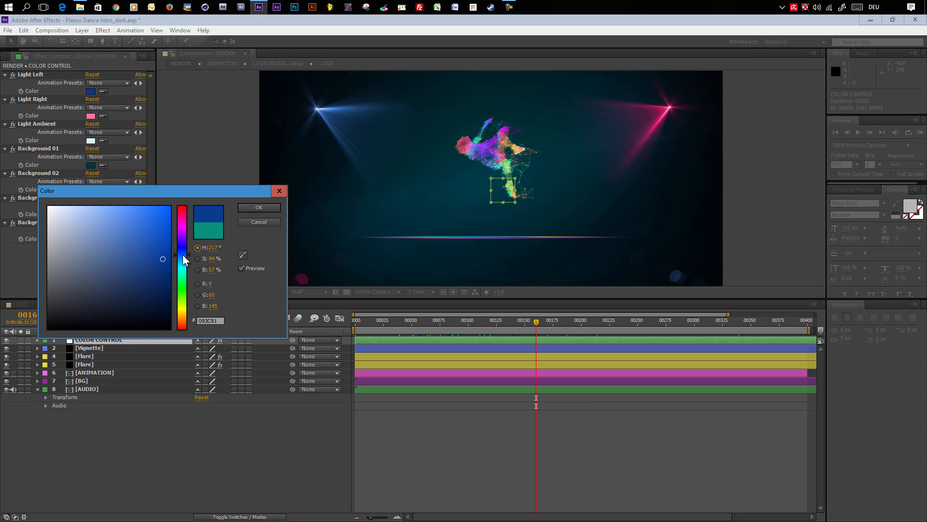
click(260, 207)
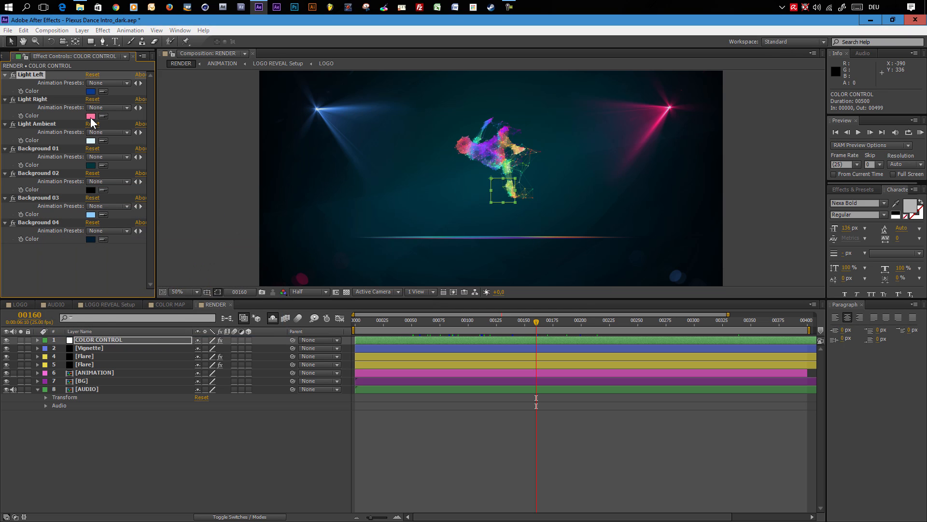
- Set the Light Right color to a deeper red
click(91, 116)
drag(187, 226, 181, 208)
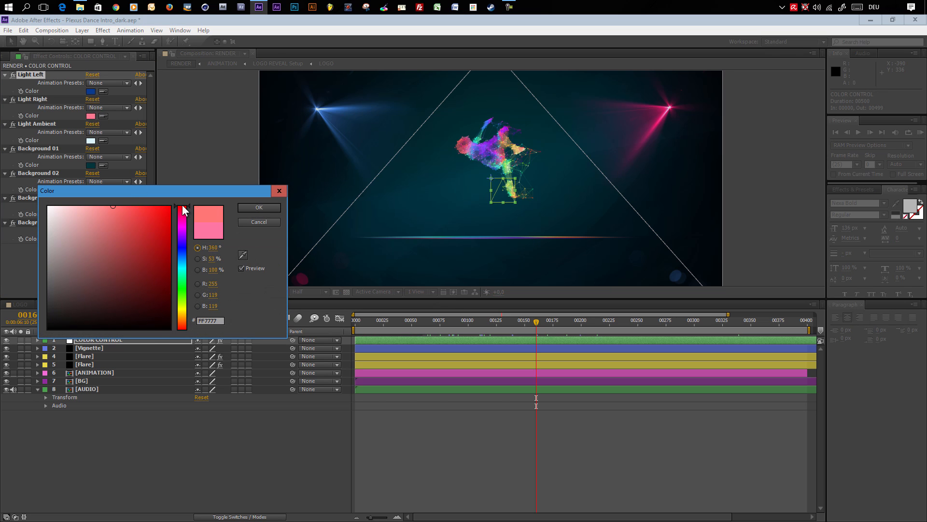
click(260, 206)
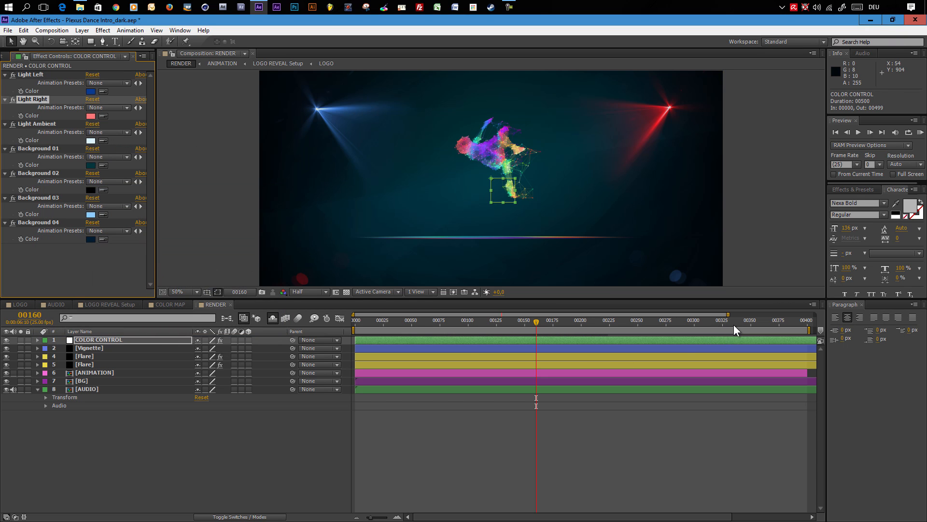
- Try to set the Light Ambient color to purple
click(758, 325)
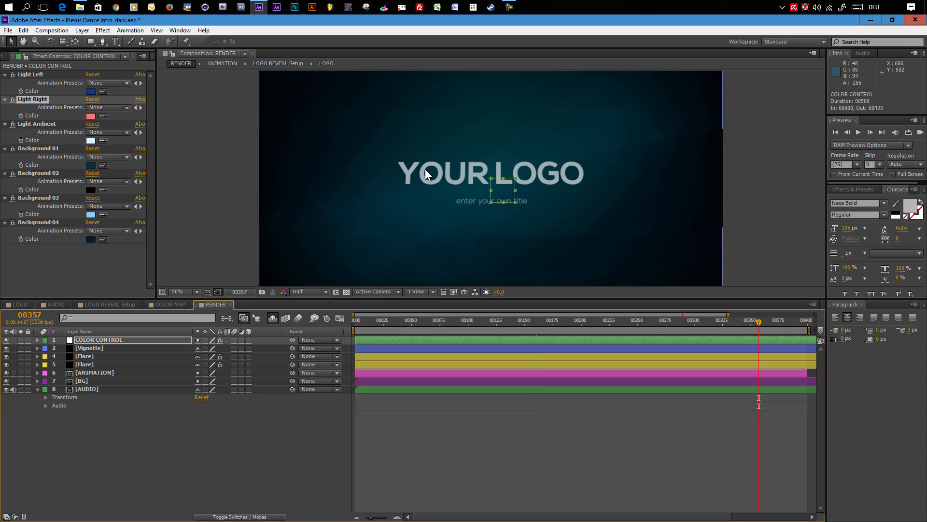
click(94, 141)
click(182, 232)
click(122, 211)
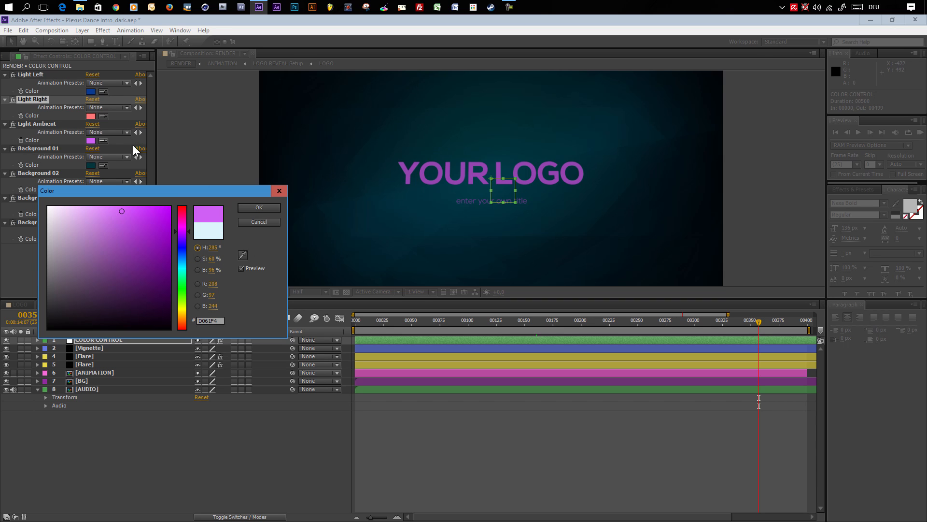
click(253, 219)
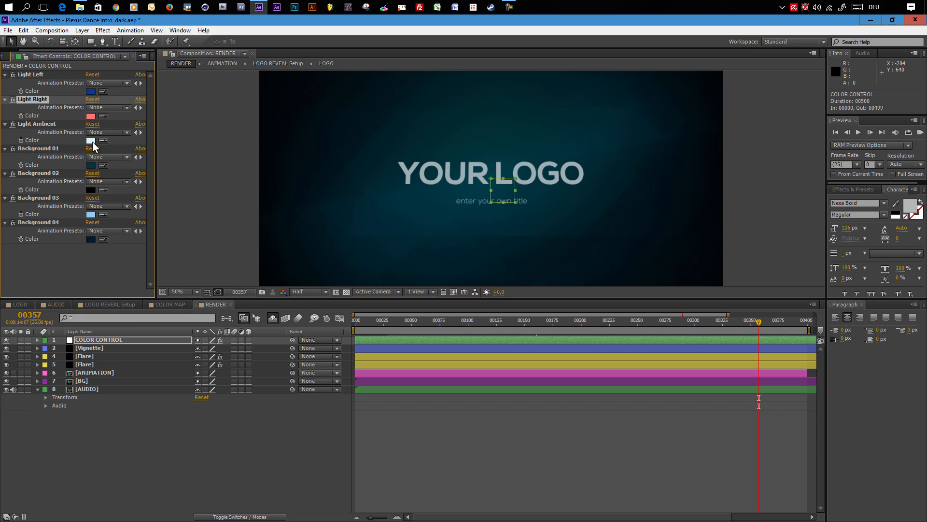
- Set the Light Ambient color to a pale near-white blue tint
click(92, 141)
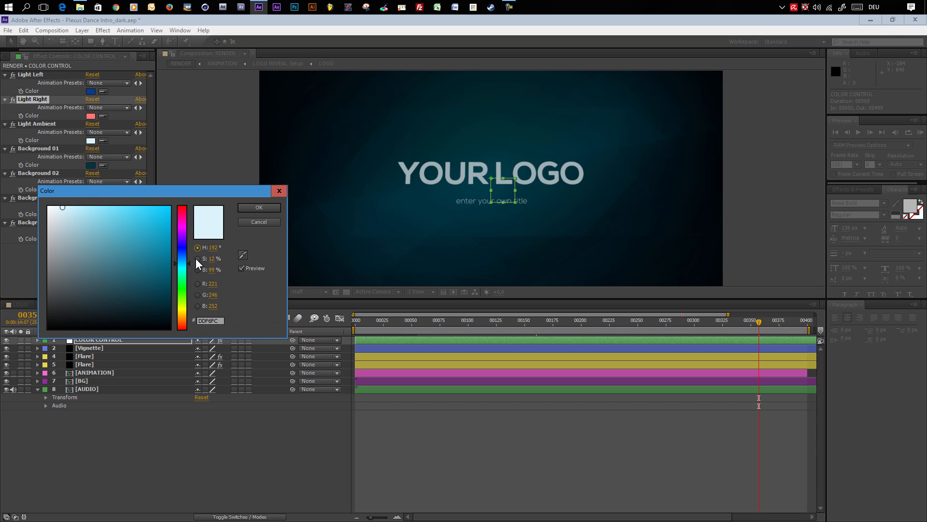
drag(189, 263, 189, 259)
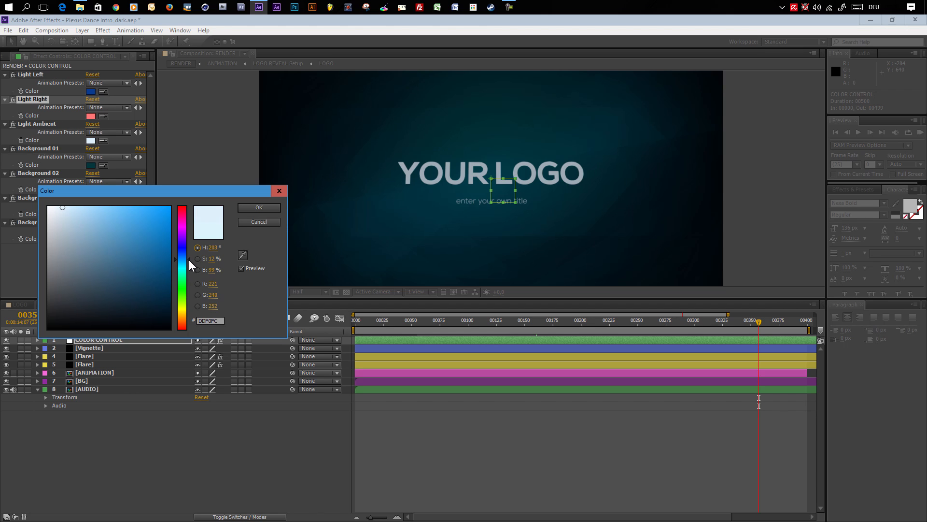
drag(190, 260, 189, 261)
drag(62, 214, 67, 207)
click(259, 208)
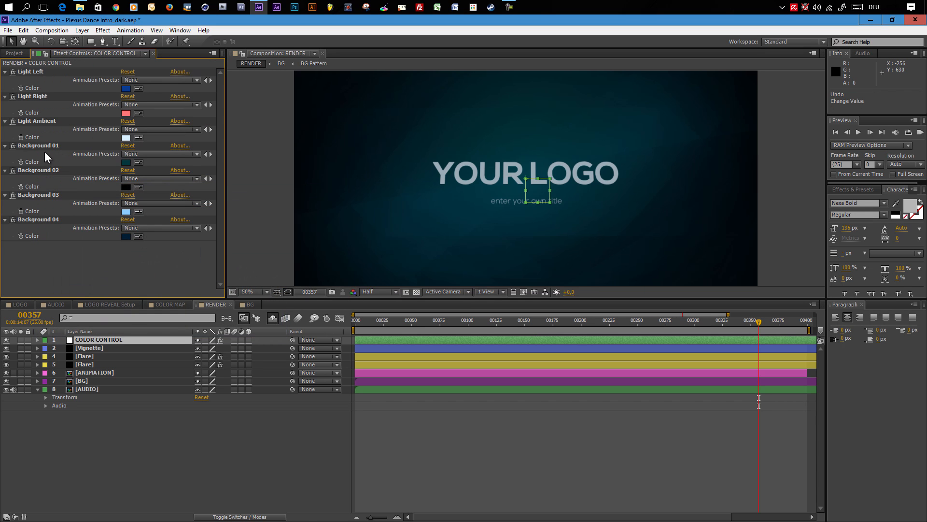
- Set the Background 01 color to a dark blue
click(127, 163)
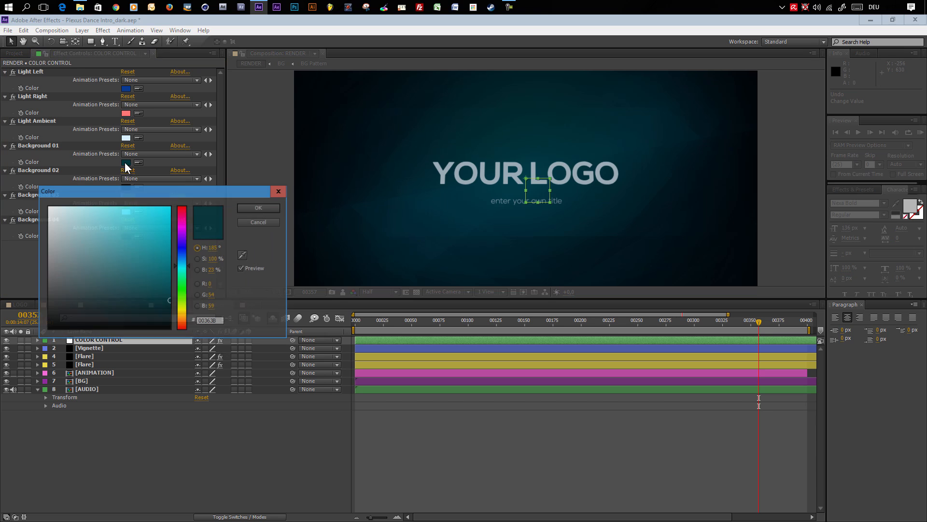
click(182, 260)
drag(170, 273, 170, 291)
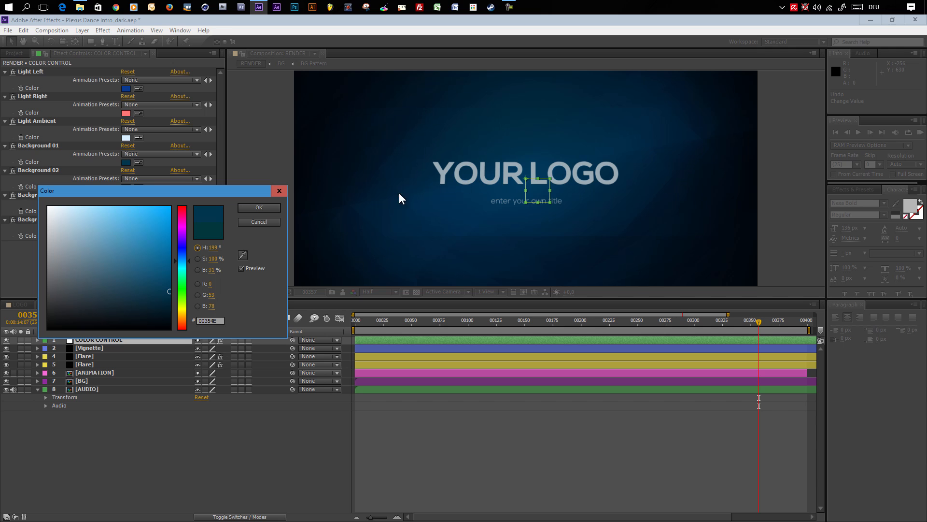
click(259, 208)
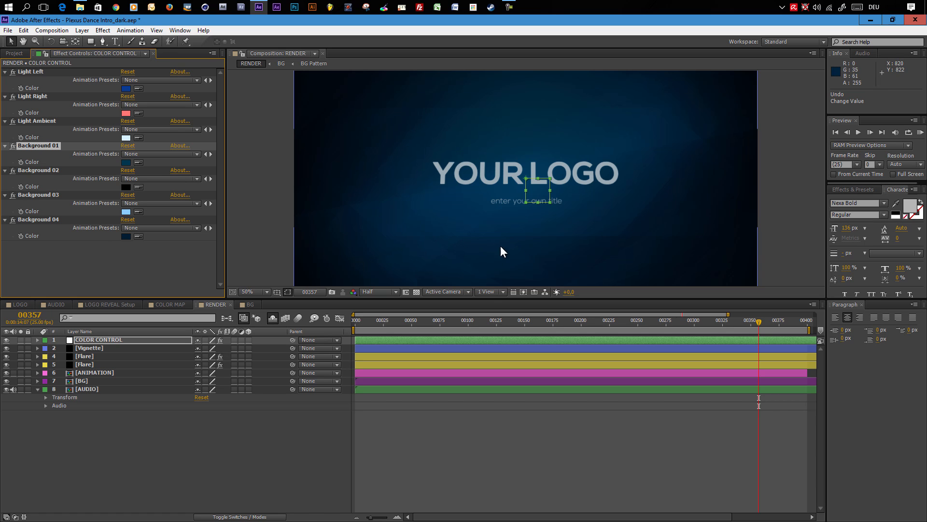
- Set the Background 03 color to a bright green
click(126, 212)
click(120, 208)
mouse_move(121, 208)
mouse_down()
mouse_move(28, 189)
mouse_move(140, 210)
mouse_move(241, 213)
mouse_move(139, 201)
mouse_up()
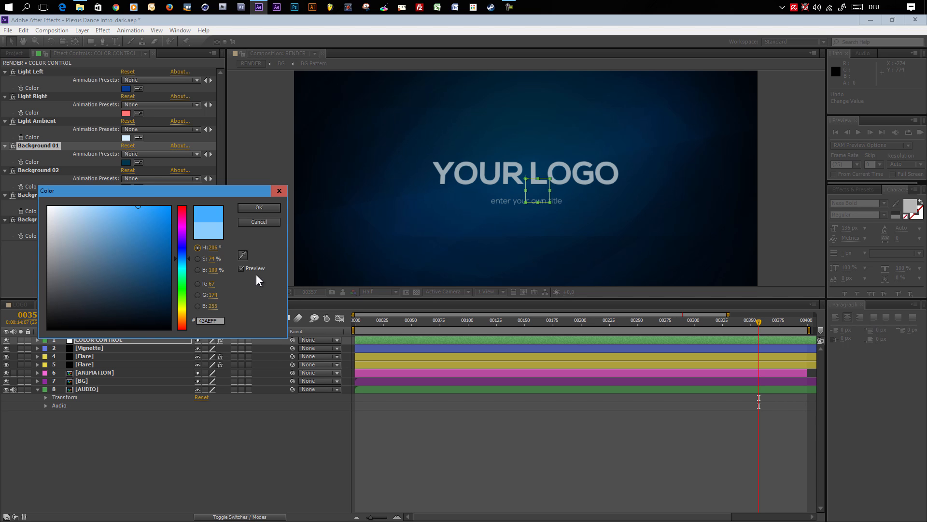
drag(184, 263, 184, 283)
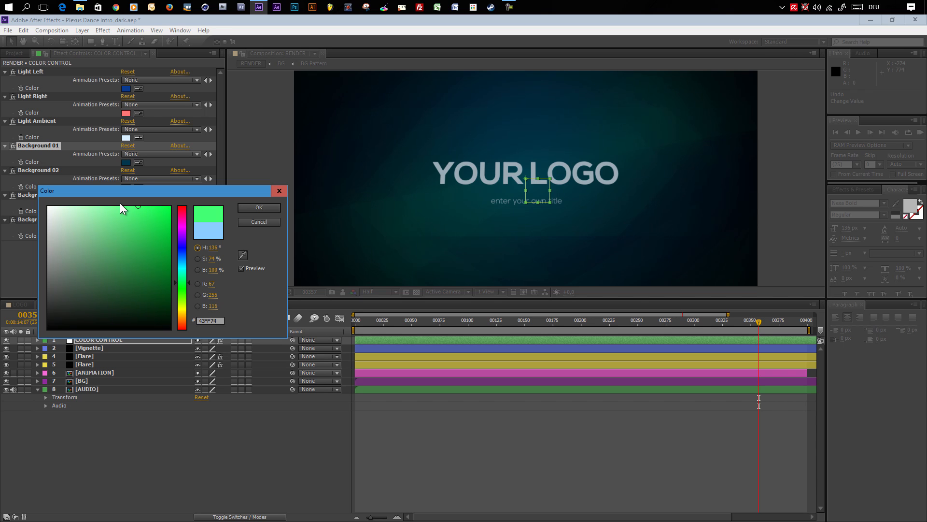
mouse_move(123, 217)
mouse_down()
mouse_move(123, 204)
mouse_move(130, 234)
mouse_move(173, 238)
mouse_move(151, 236)
mouse_move(128, 212)
mouse_move(104, 216)
mouse_move(113, 218)
mouse_up()
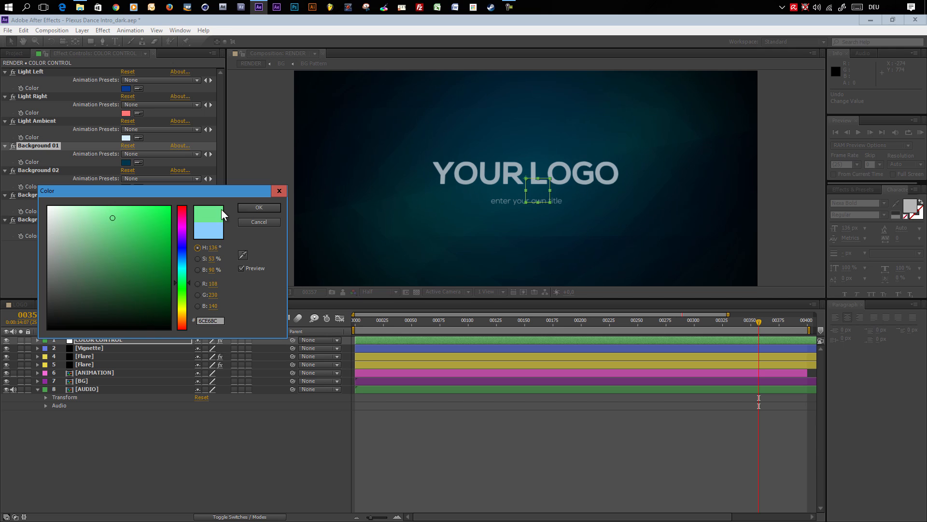
click(249, 210)
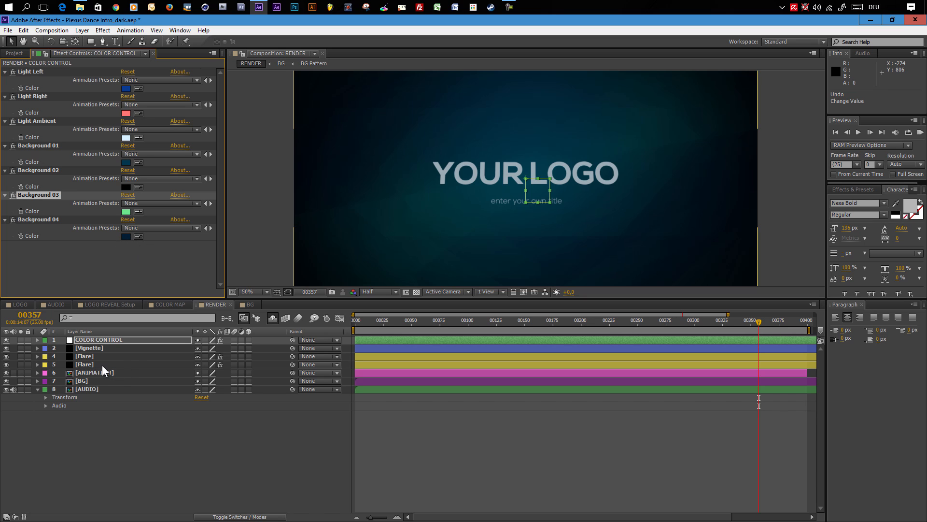
- Set the Light Right color to match the Background 03 green using the eyedropper
click(463, 321)
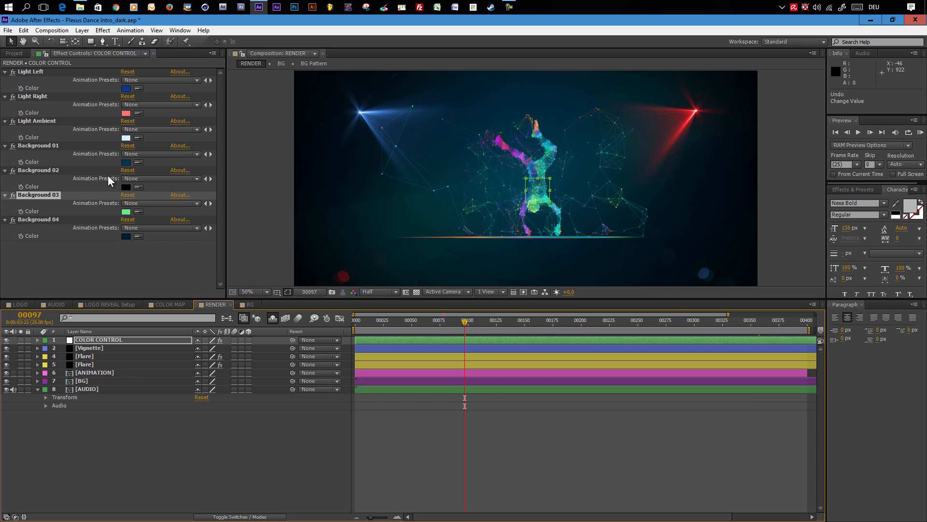
click(138, 113)
click(127, 212)
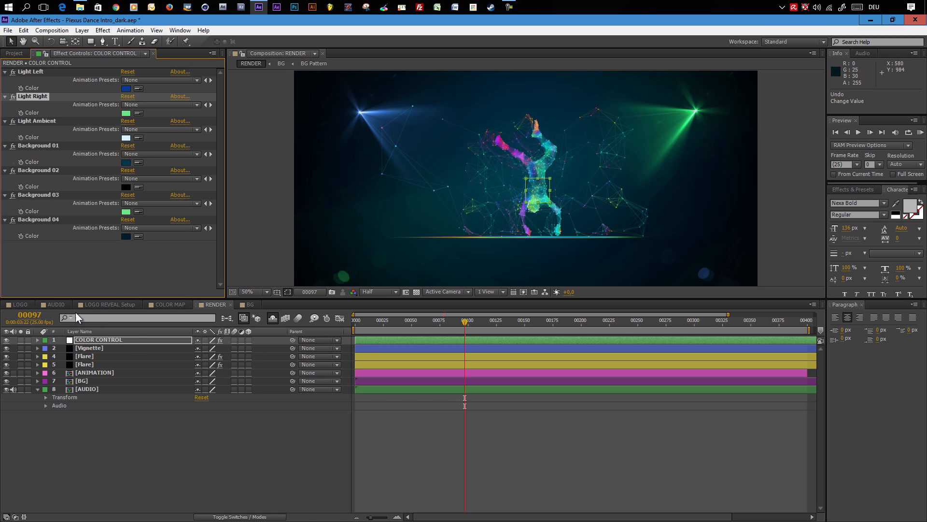
- Open the COLOR MAP composition and import the image 02_09_08-abstract-05.jpg into the project
click(169, 305)
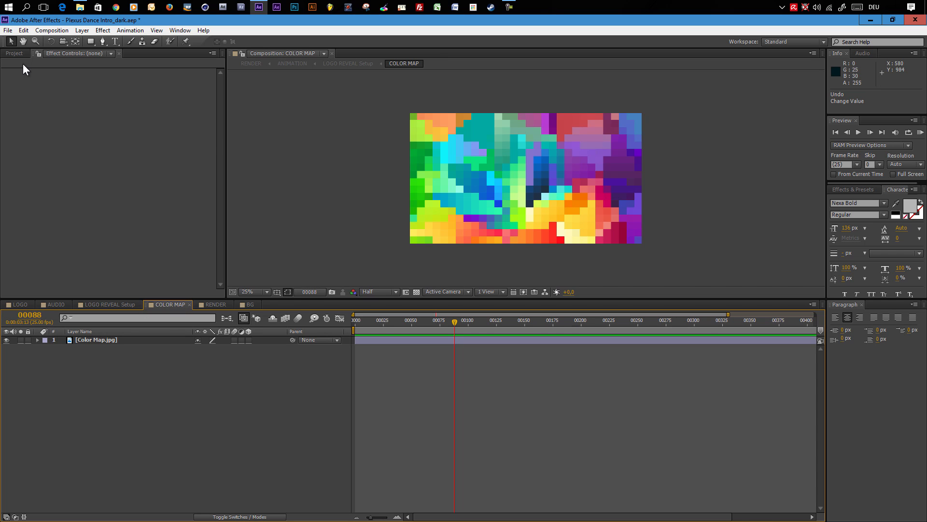
click(14, 53)
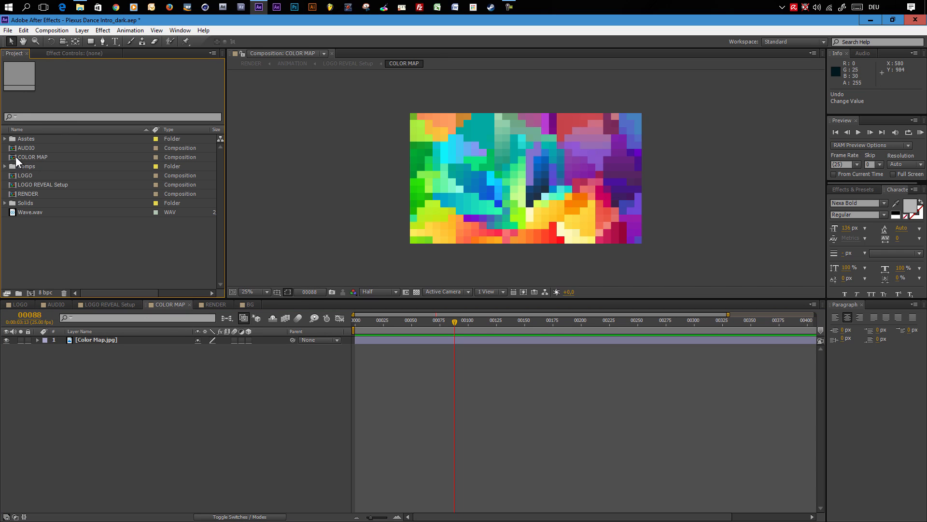
click(31, 157)
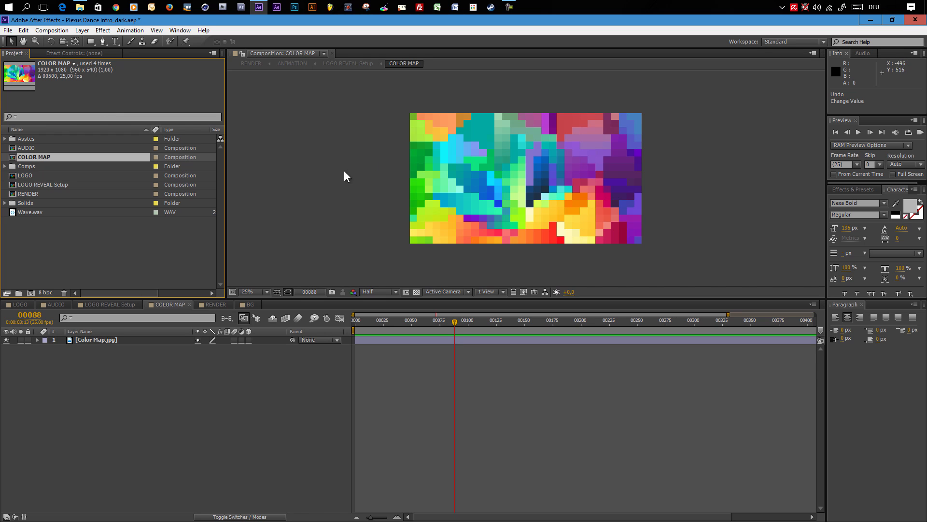
click(88, 243)
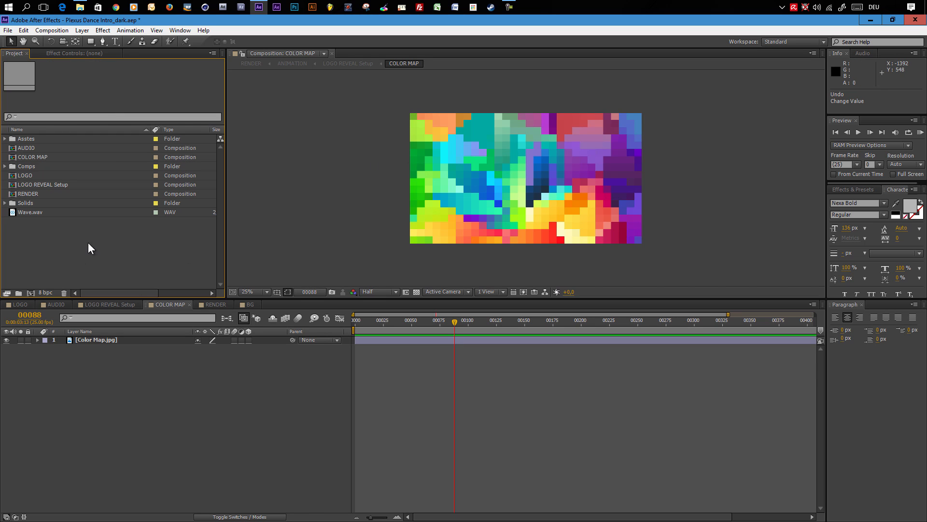
click(7, 30)
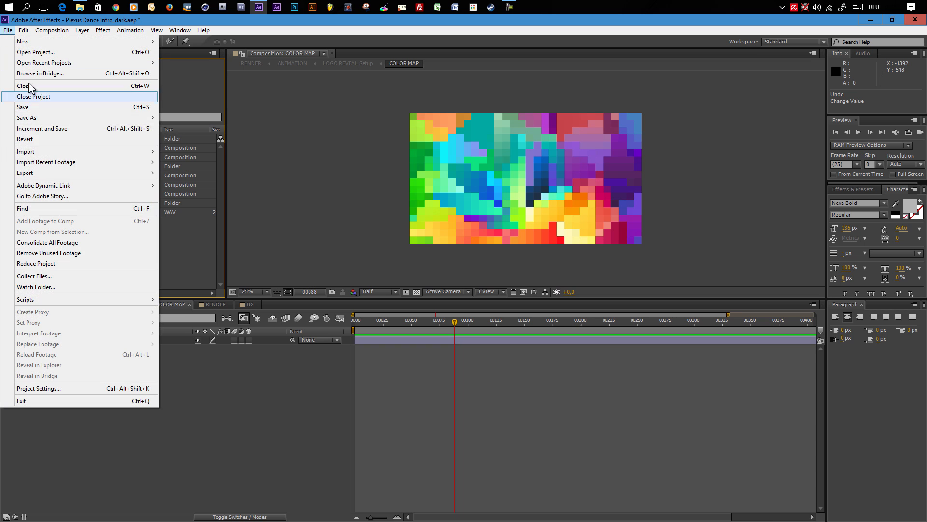
click(176, 150)
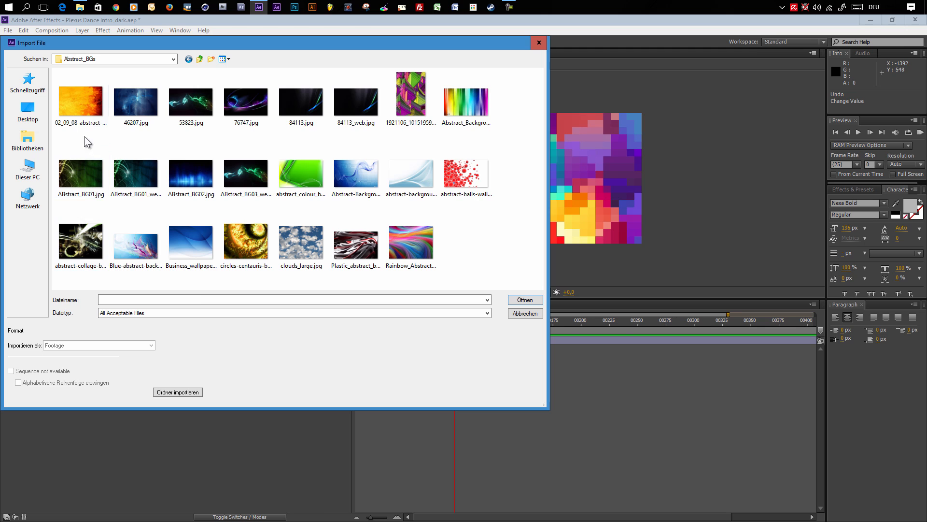
click(81, 113)
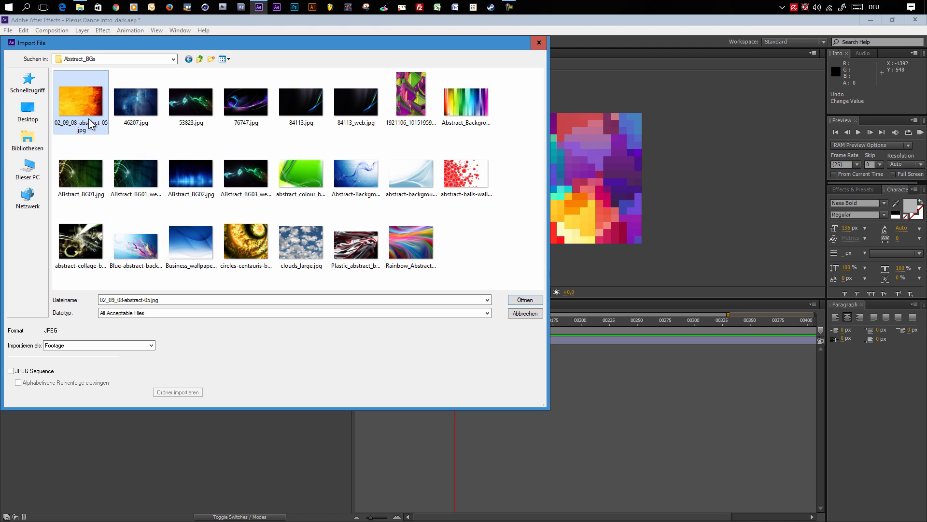
click(525, 300)
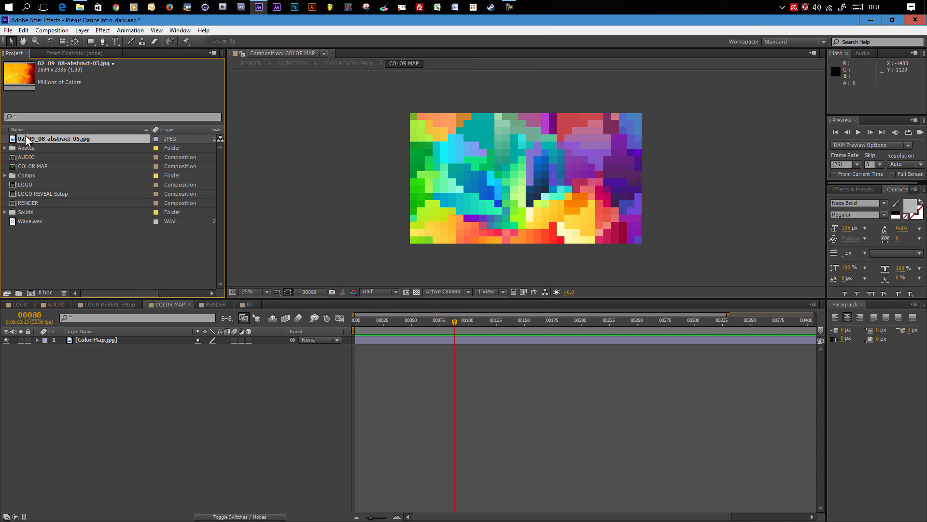
- Add 02_09_08-abstract-05.jpg to the COLOR MAP composition as the top layer and fit it to the comp
drag(27, 136, 89, 336)
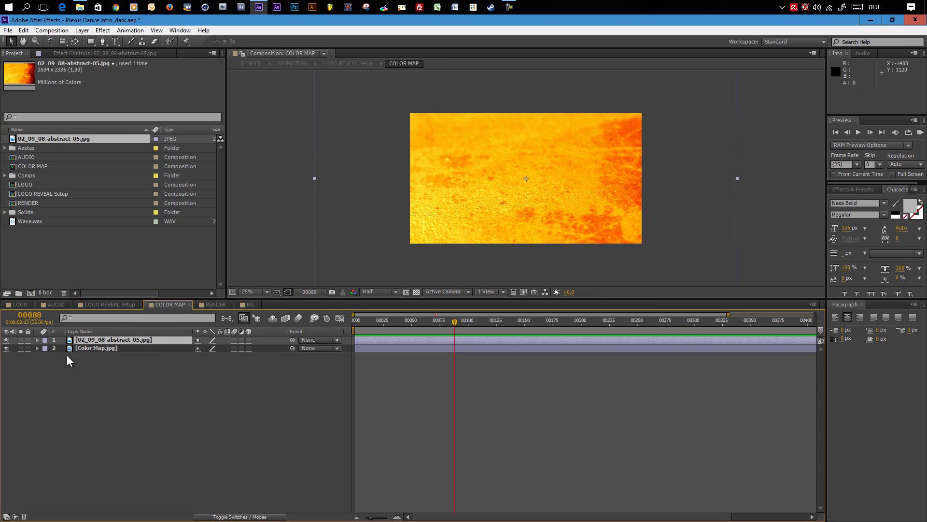
right_click(95, 337)
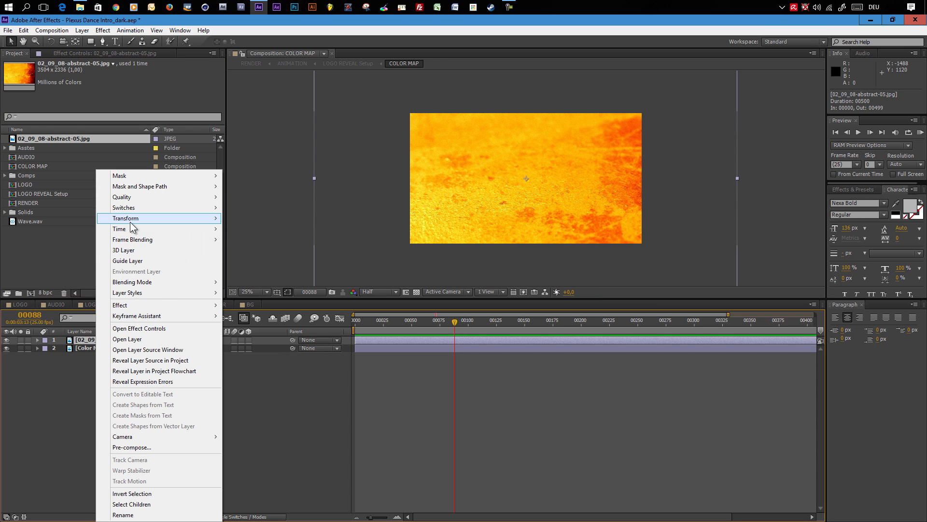
mouse_move(130, 221)
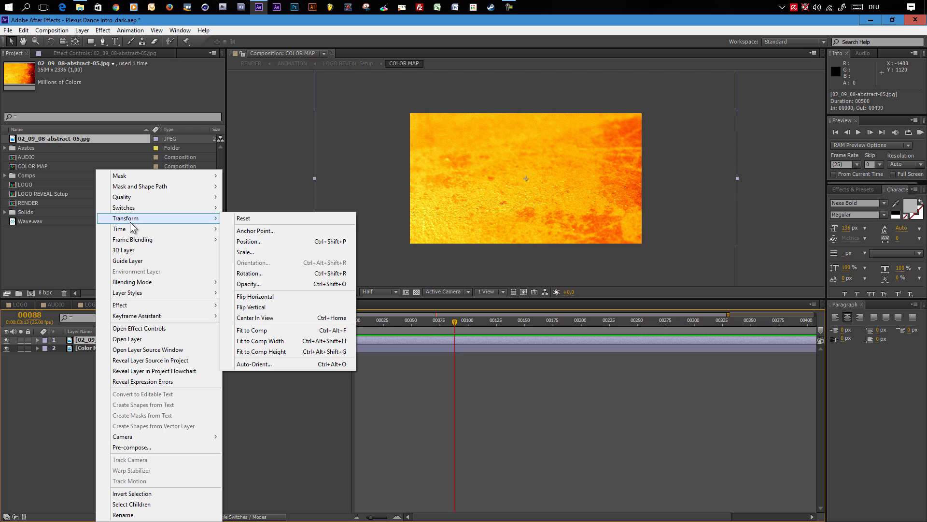
click(258, 330)
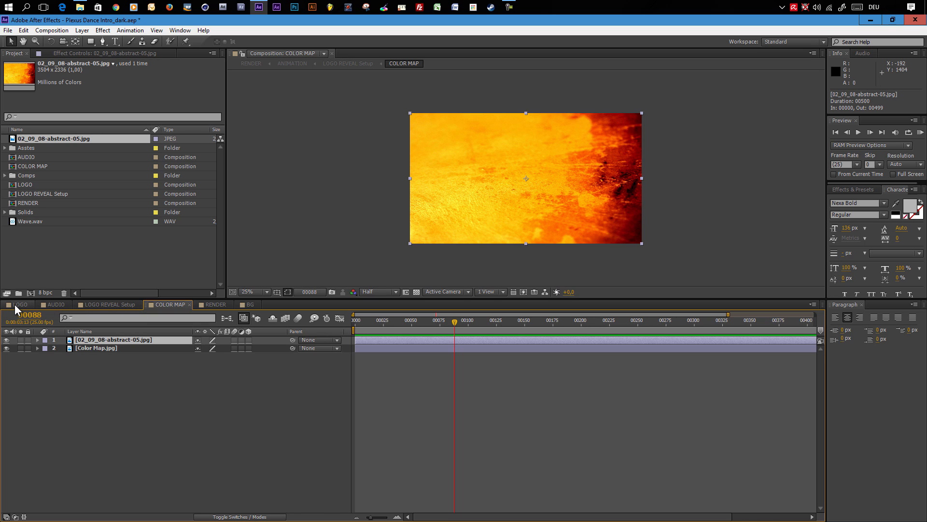
click(215, 304)
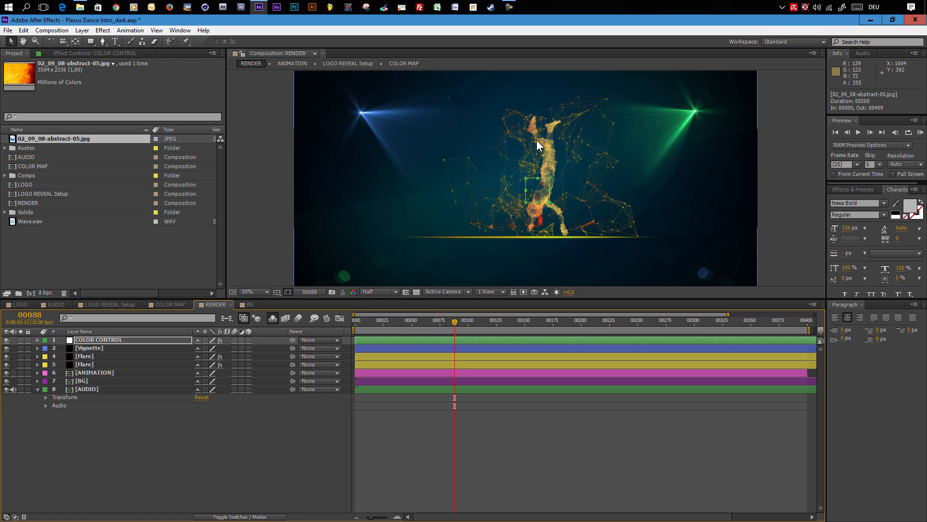
click(434, 319)
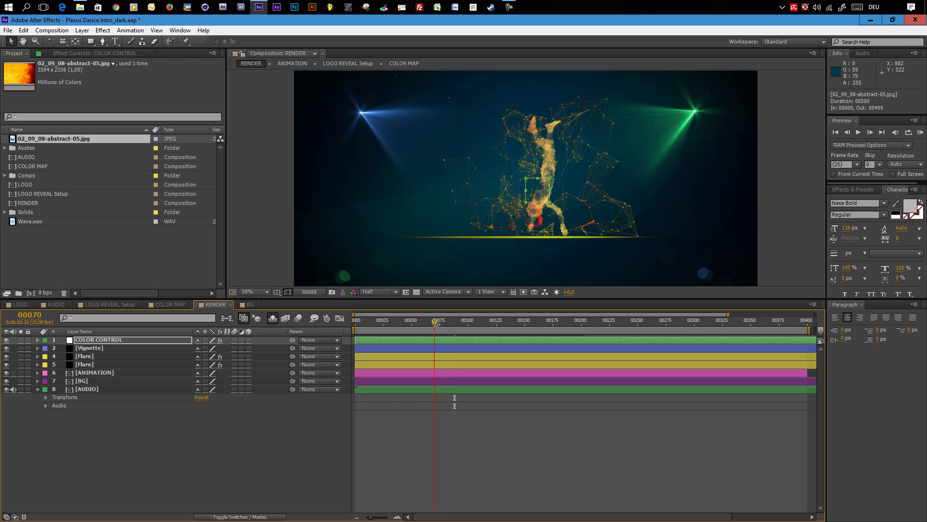
click(466, 321)
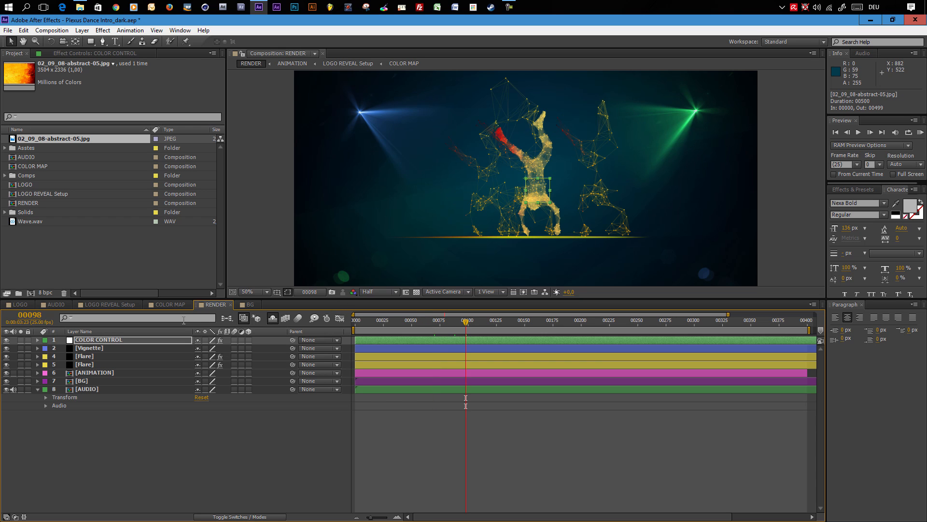
- Hide both existing layers in COLOR MAP and add a new comp-size 1920 x 1080 solid
click(161, 304)
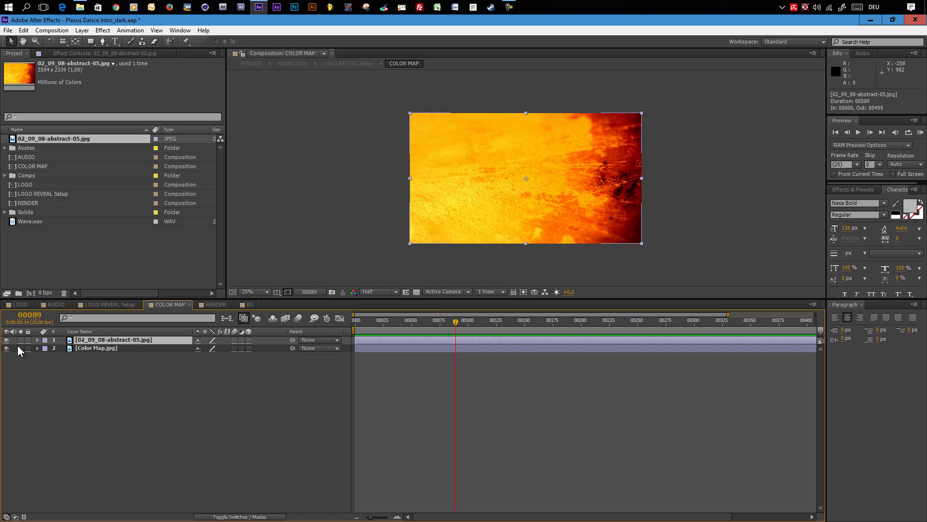
drag(6, 339, 7, 349)
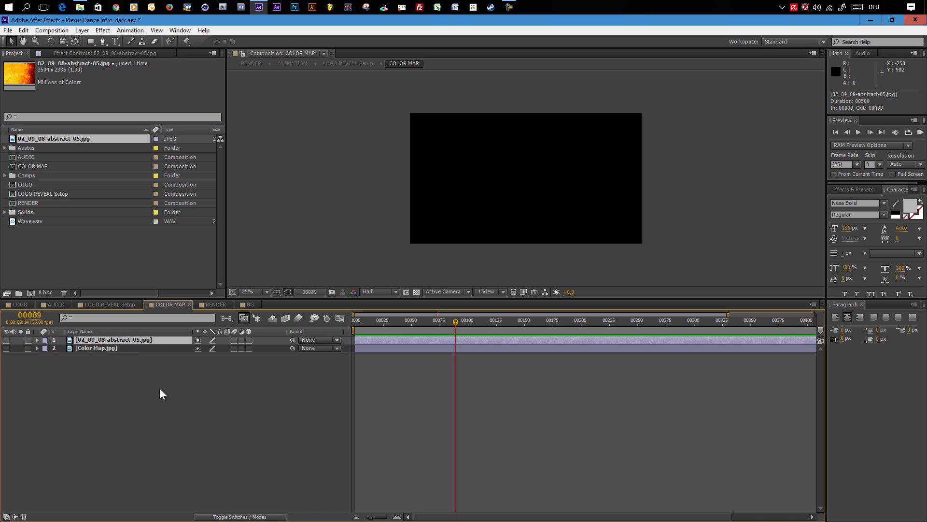
click(82, 30)
mouse_move(83, 40)
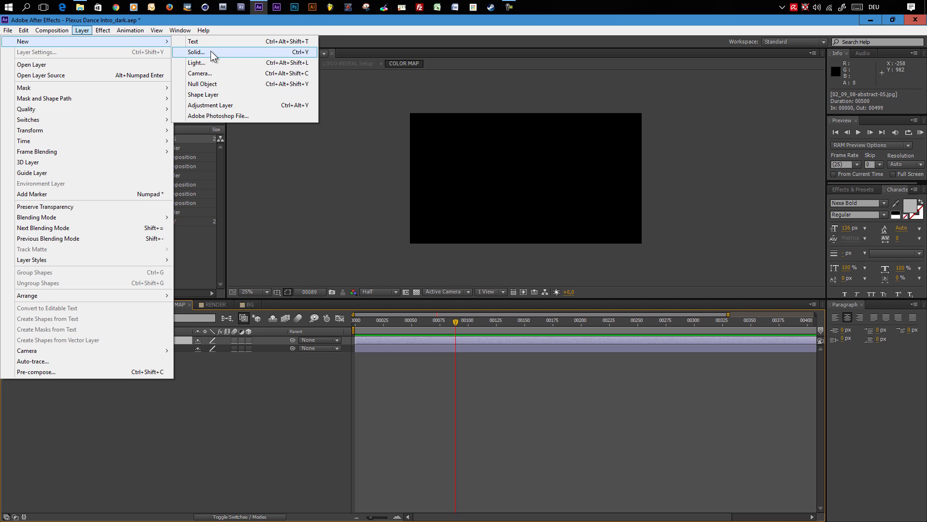
click(211, 52)
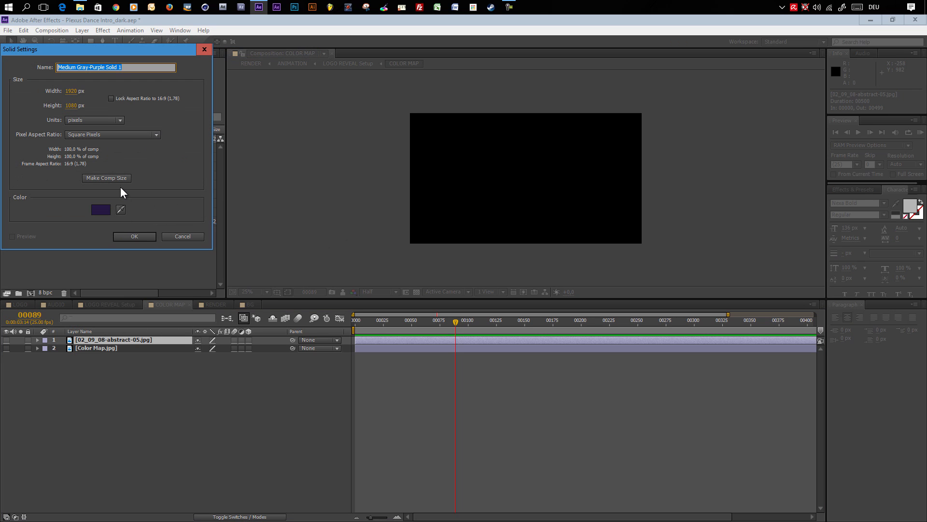
click(138, 235)
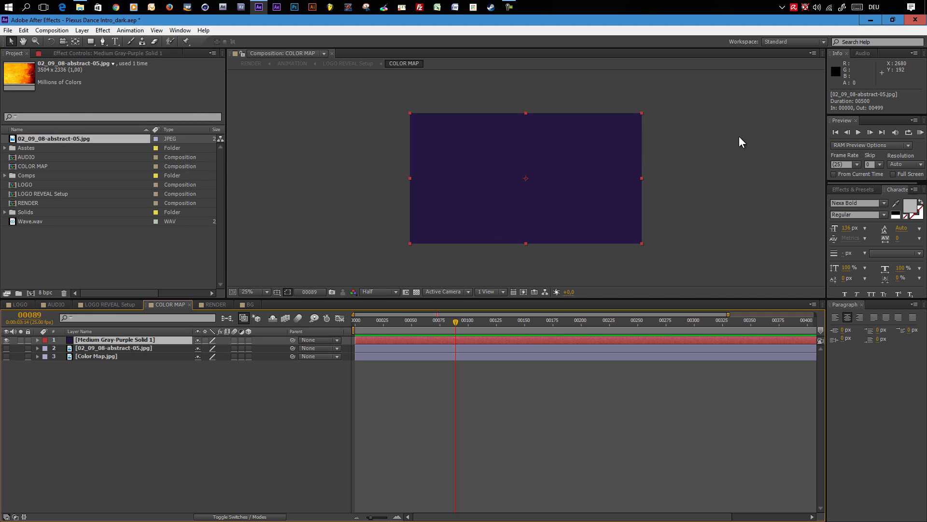
- Search the effects for 4-Color Gradient and apply it to the new solid
click(844, 189)
click(848, 200)
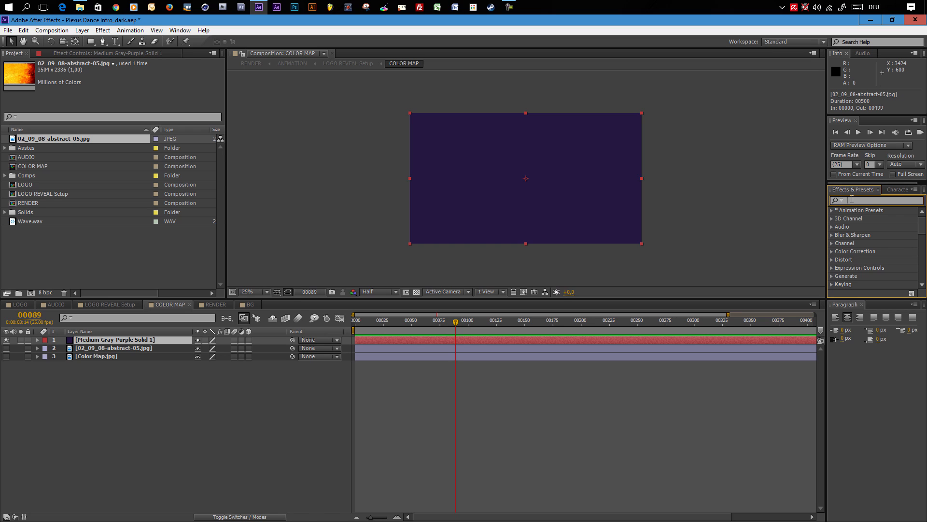
text(4-)
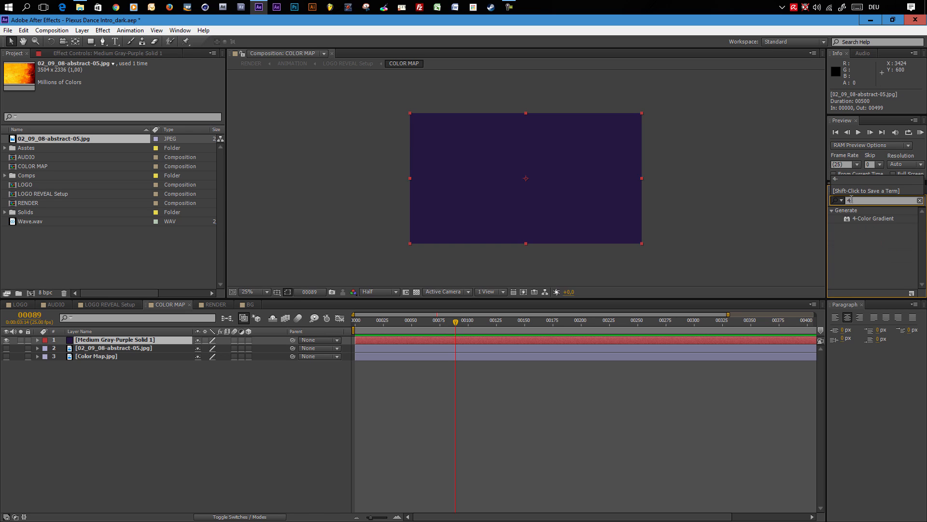
drag(864, 221, 141, 341)
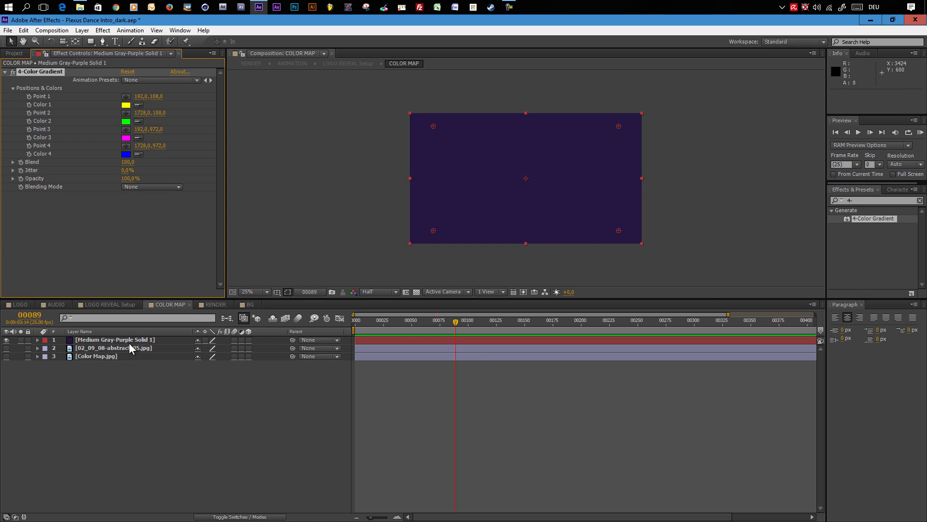
- Reposition the gradient points: Point 1 right of frame, Point 3 lower left, Point 2 top centre, Point 4 near centre
click(215, 305)
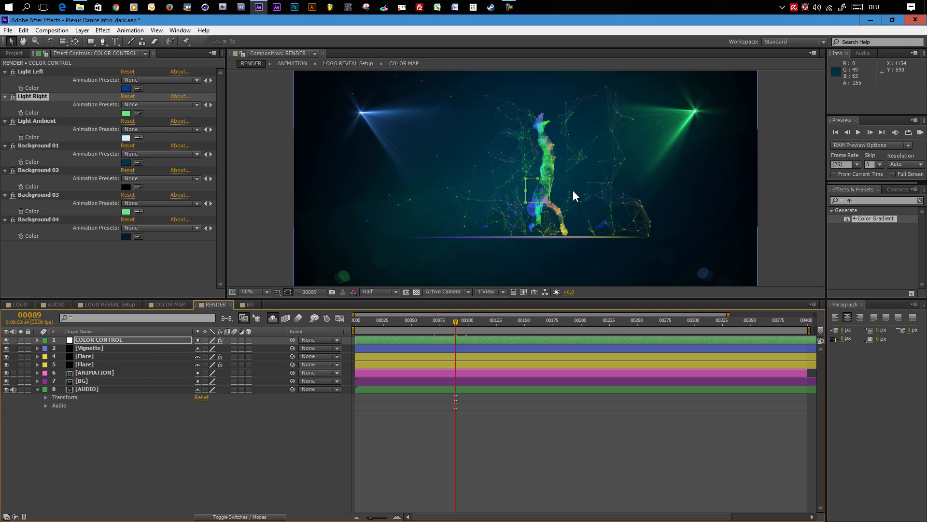
click(497, 322)
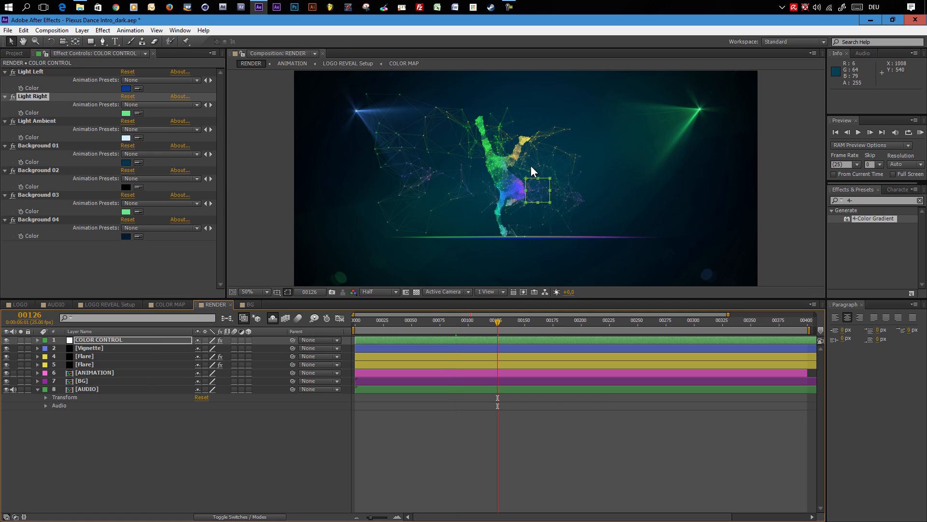
click(169, 304)
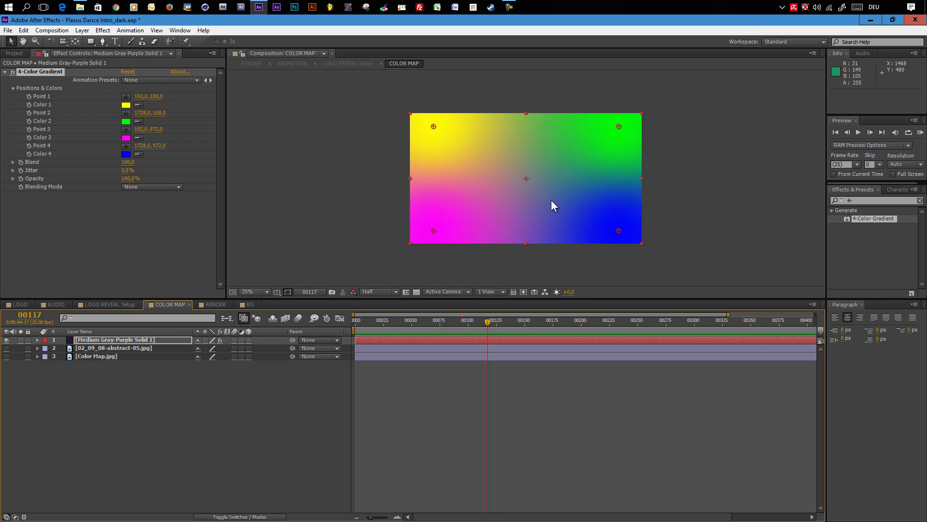
drag(433, 230, 346, 246)
drag(436, 125, 684, 182)
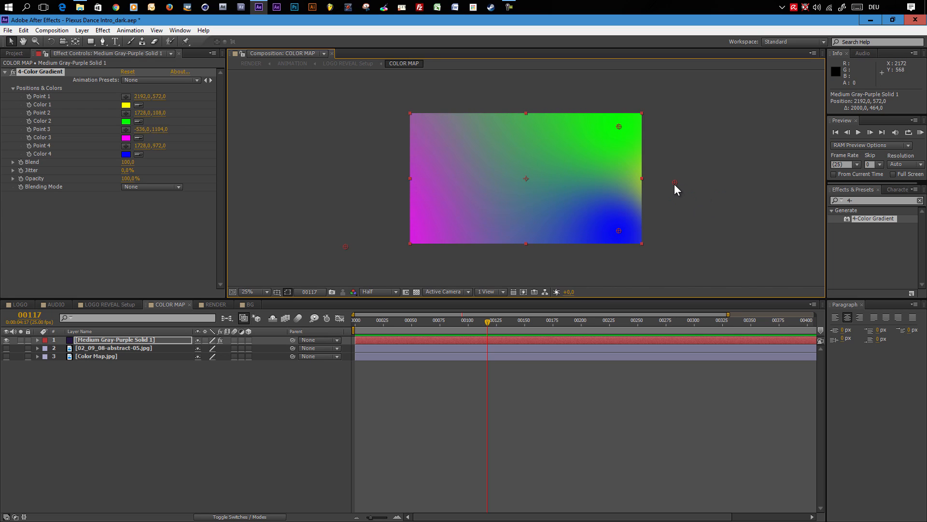
drag(614, 126, 531, 109)
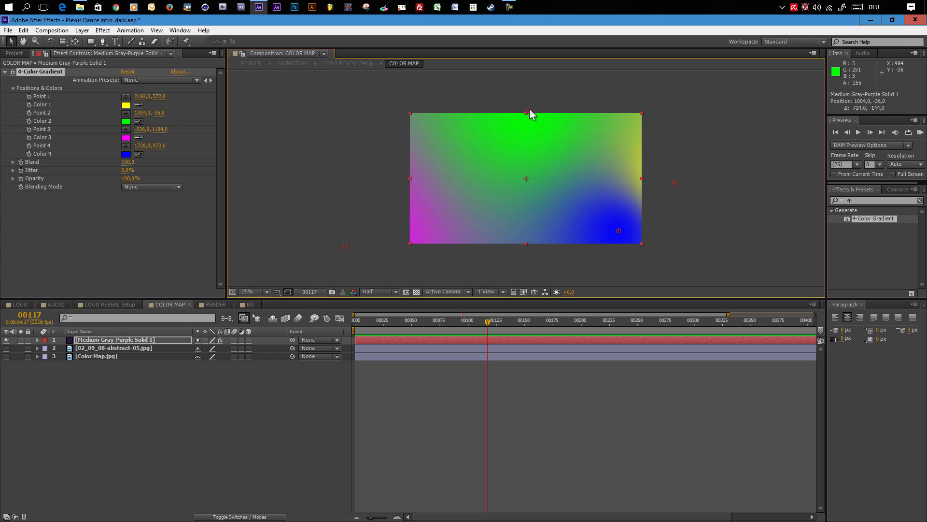
drag(619, 231, 532, 210)
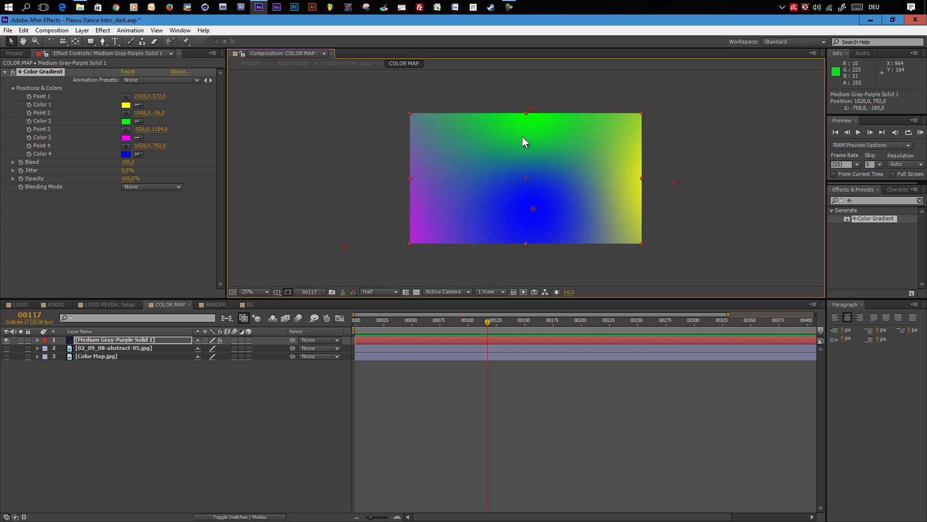
drag(532, 107, 542, 110)
- Set the gradient's Color 1 to a light blue, 7BB0FF
click(211, 305)
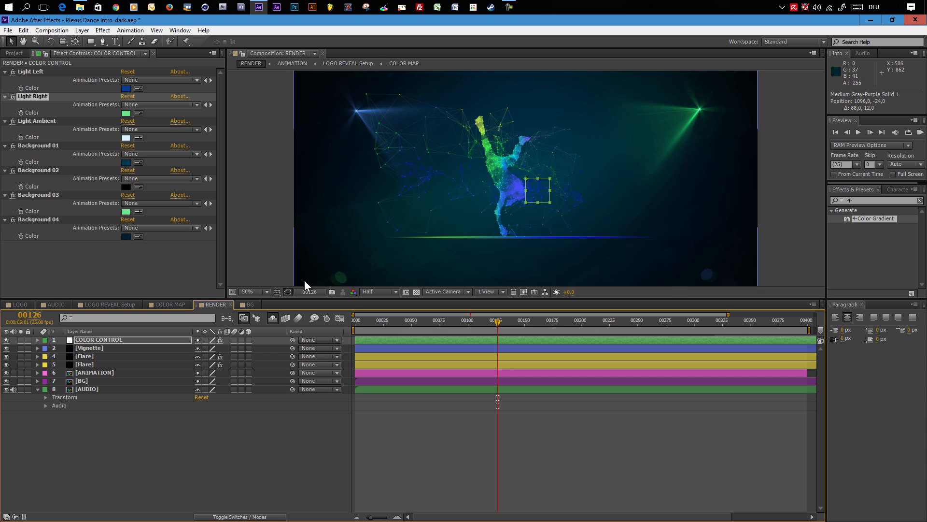
click(182, 305)
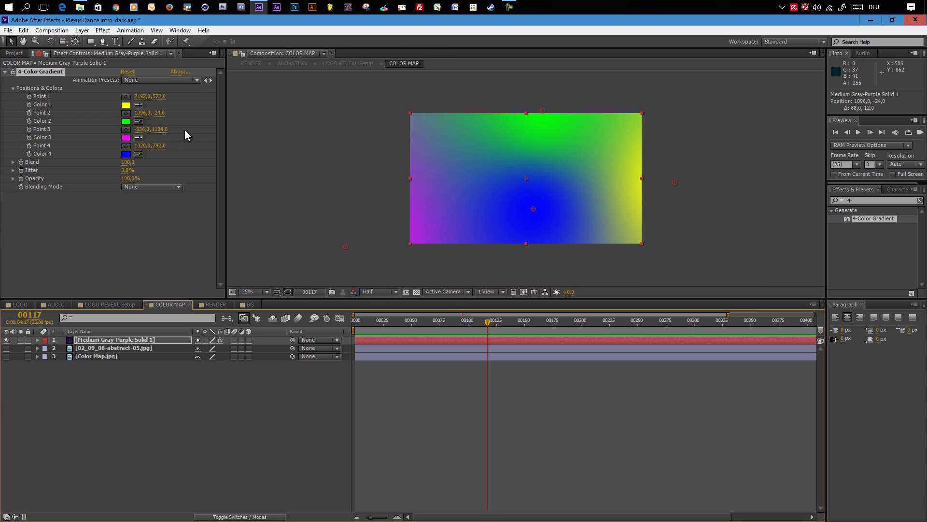
click(125, 106)
click(259, 223)
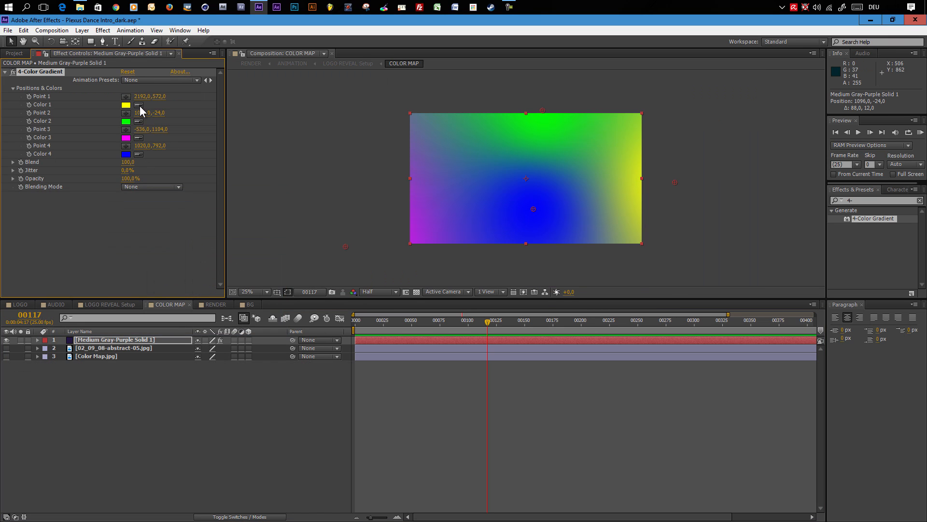
click(130, 154)
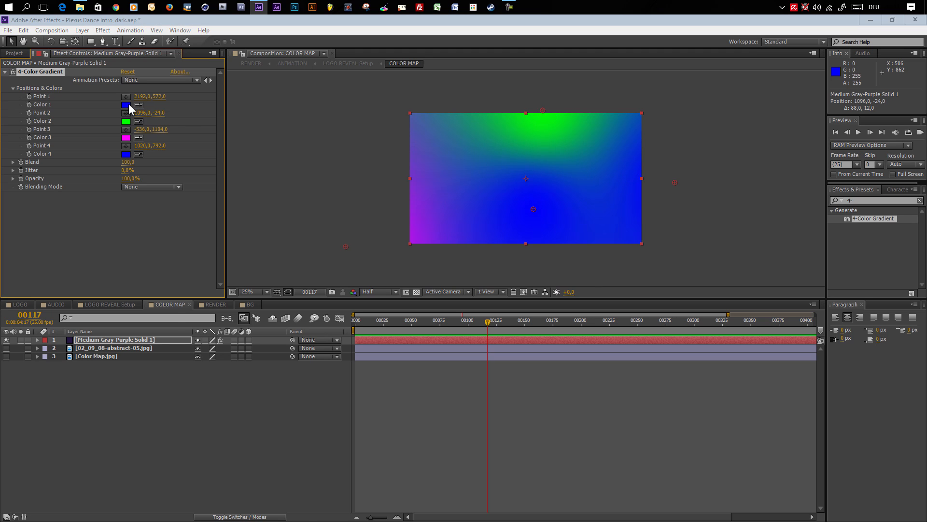
click(129, 104)
click(139, 250)
mouse_move(139, 251)
mouse_down()
mouse_move(97, 232)
mouse_move(111, 206)
mouse_up()
drag(183, 252, 184, 257)
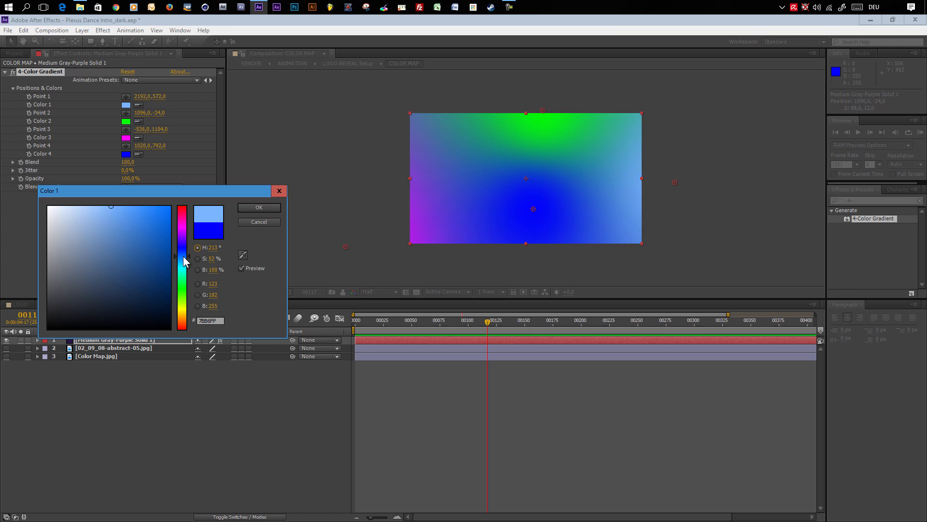
click(256, 206)
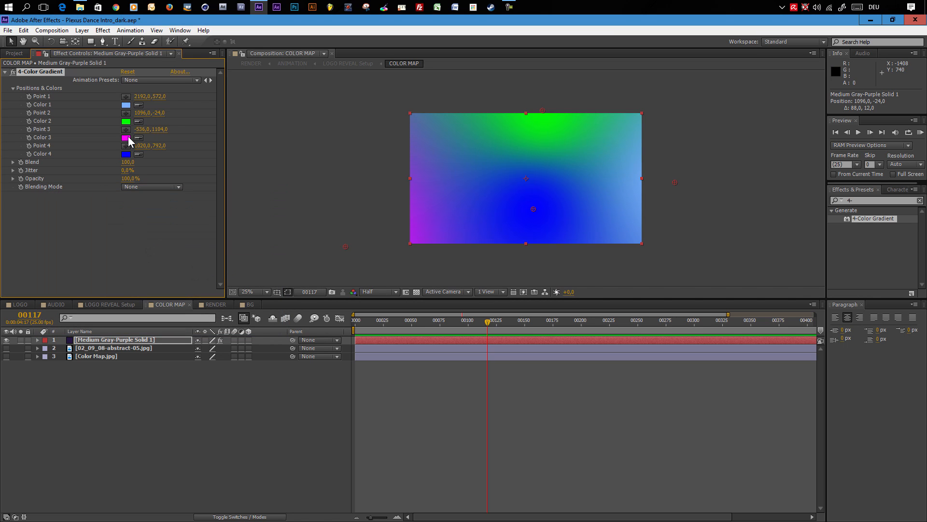
- Move gradient Point 3 up along the left edge and set Color 3 to a purple, BD00BD
drag(345, 247, 378, 192)
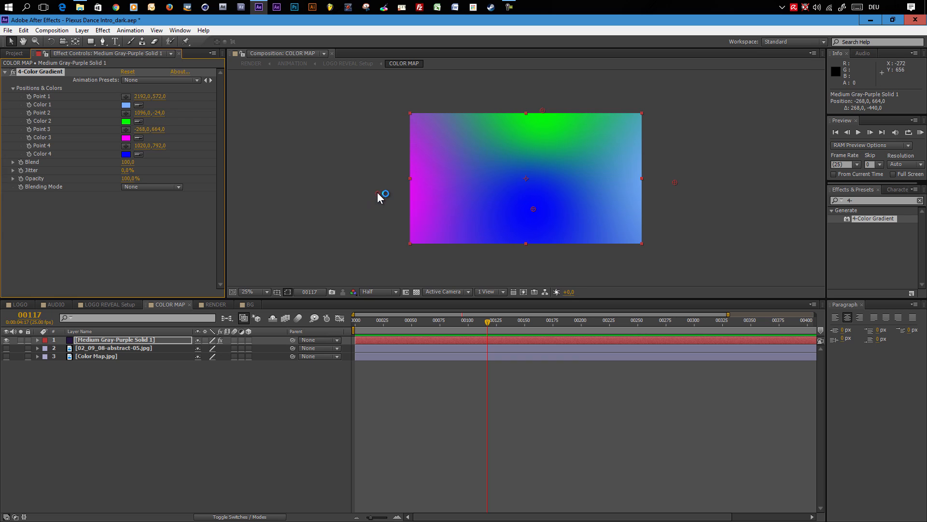
click(126, 138)
click(171, 237)
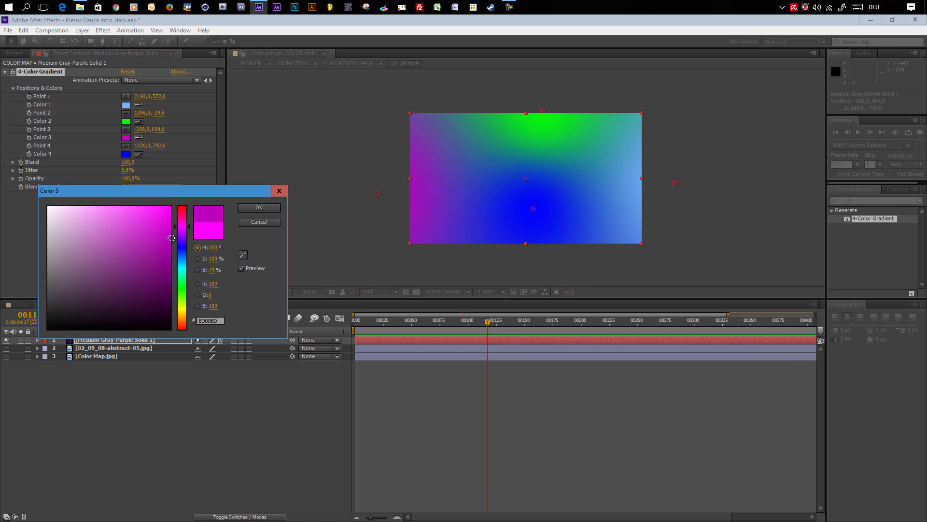
click(259, 207)
- Open the RENDER composition and scrub through its timeline to review the recoloured dancer animation
click(217, 305)
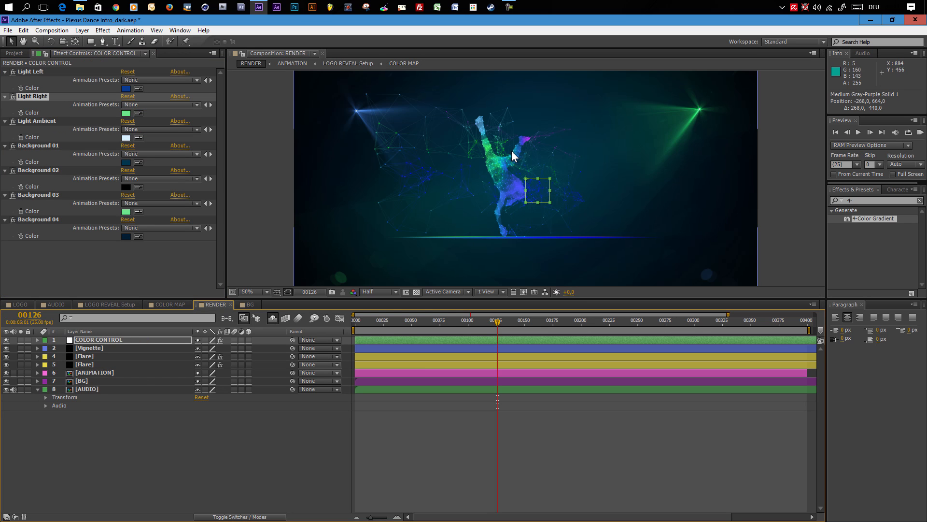
click(460, 322)
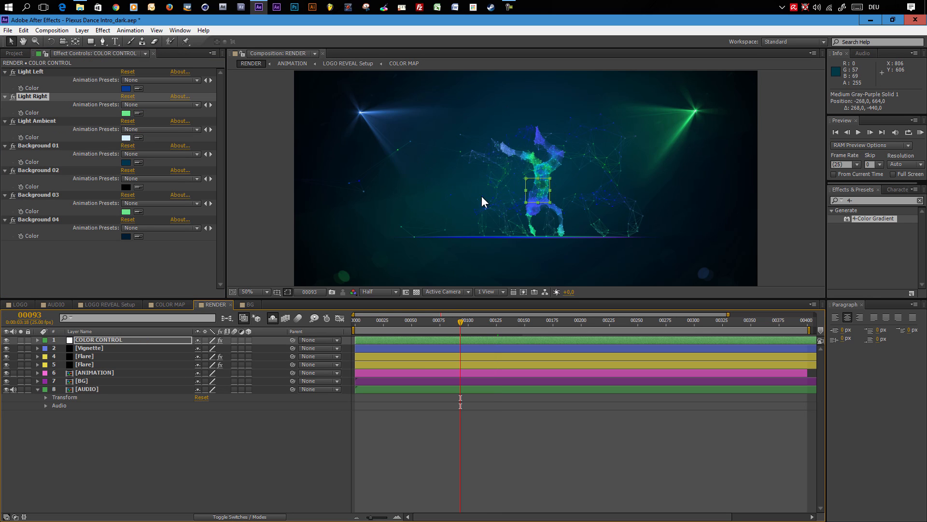
click(492, 322)
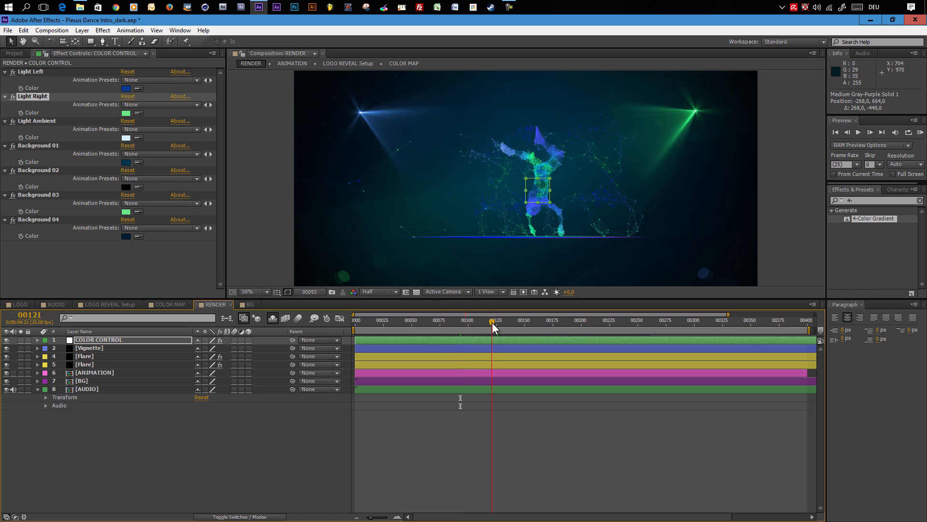
click(528, 323)
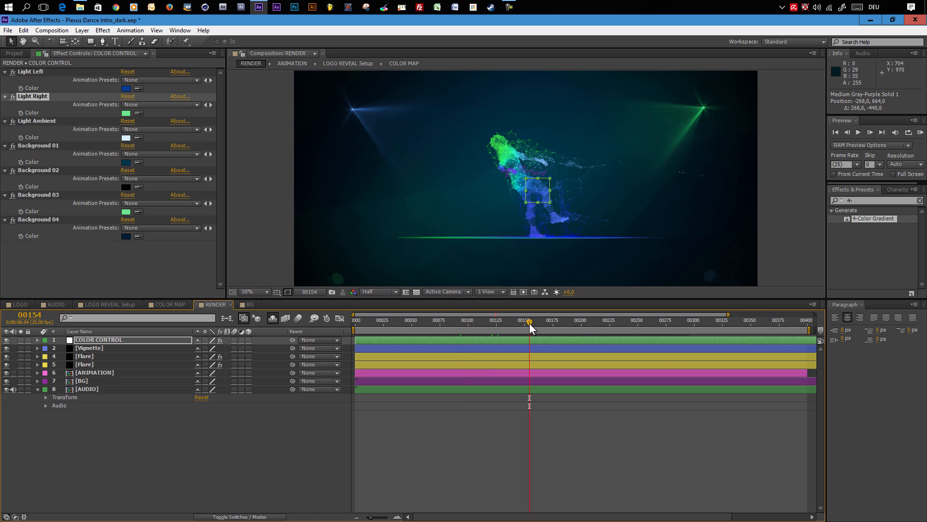
click(562, 322)
click(585, 322)
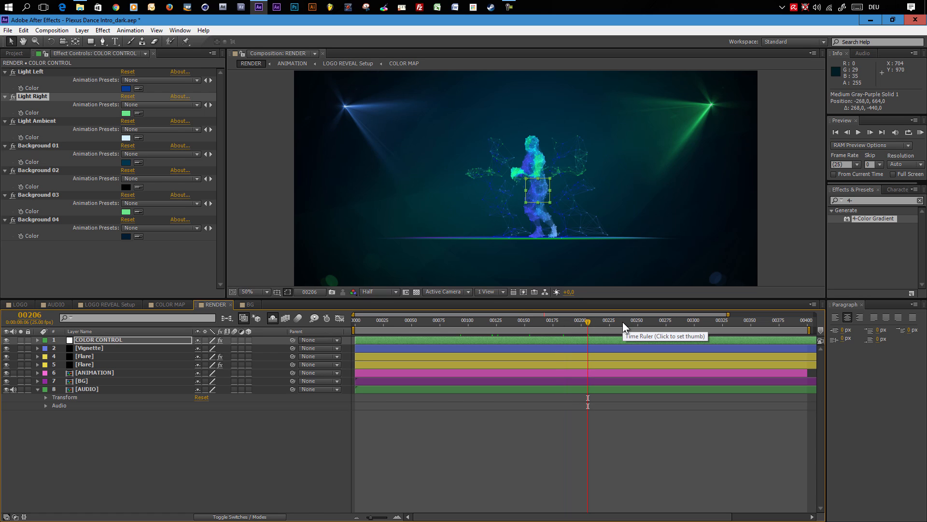
click(663, 322)
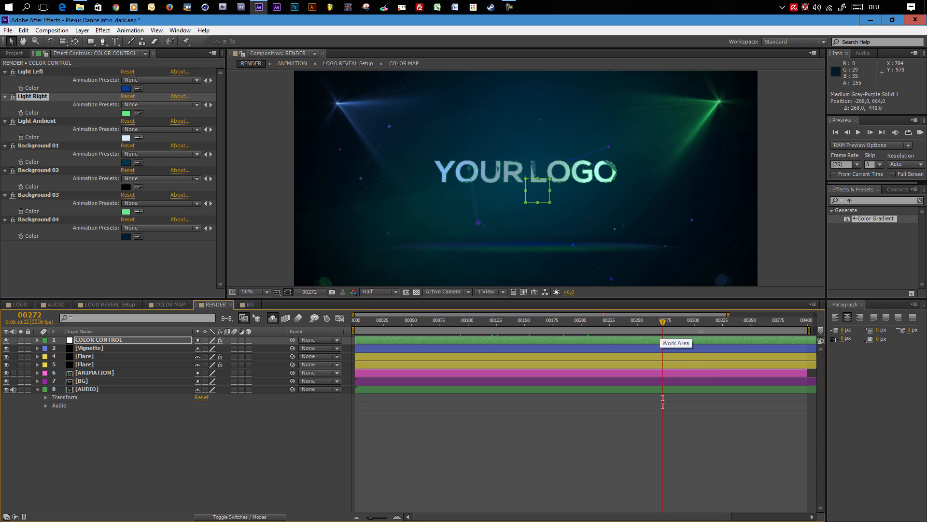
click(720, 321)
click(526, 322)
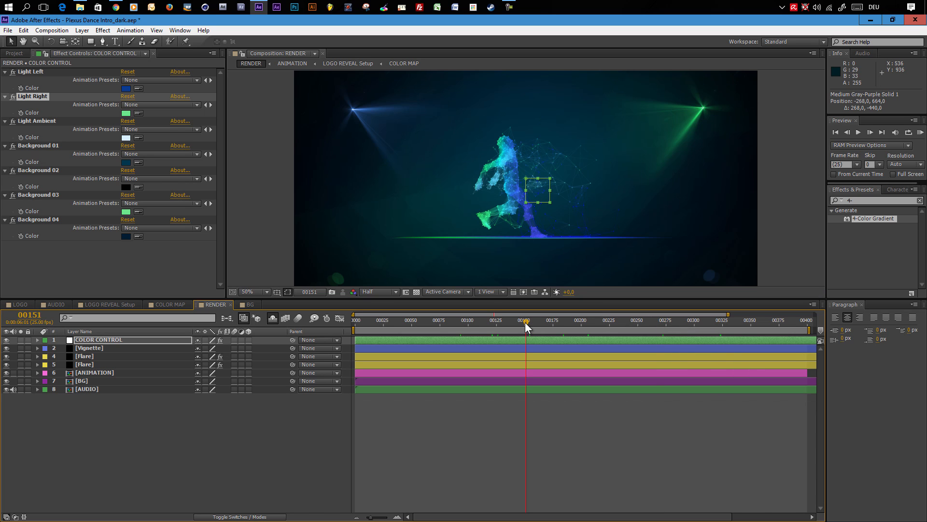
click(515, 322)
click(480, 323)
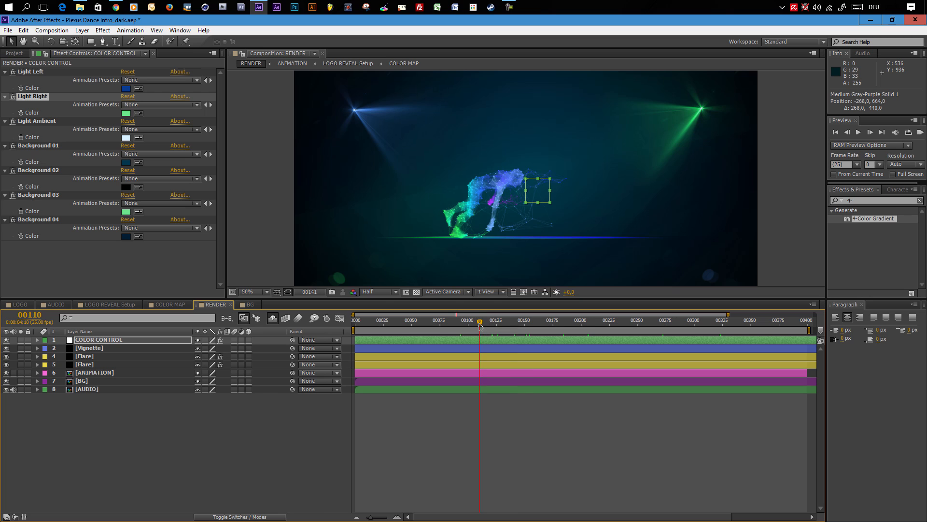